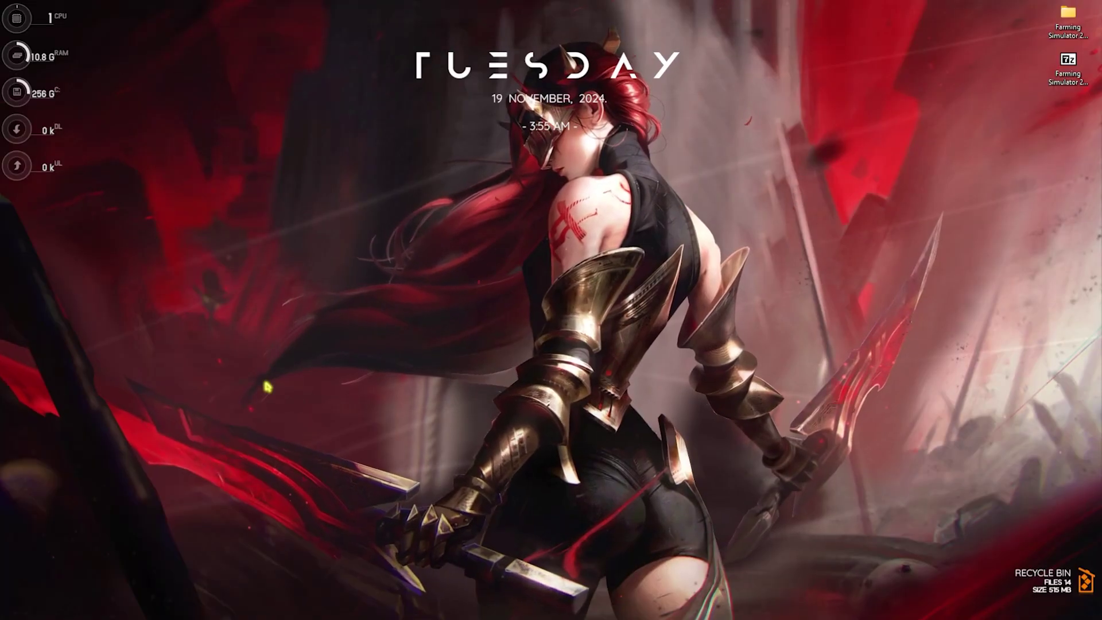
Step: Search for Settings, check the Game Bar page, then go to Game Mode and confirm it is On
{"action": "key", "text": "super"}
{"action": "type", "text": "settings"}
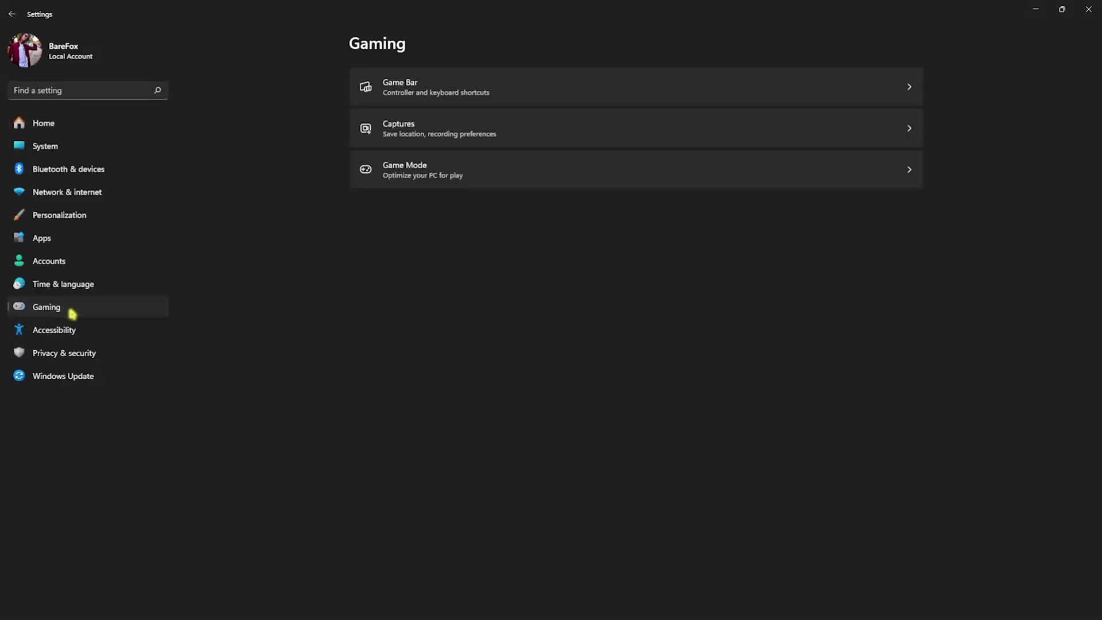
{"action": "left_click", "coordinate": [468, 92]}
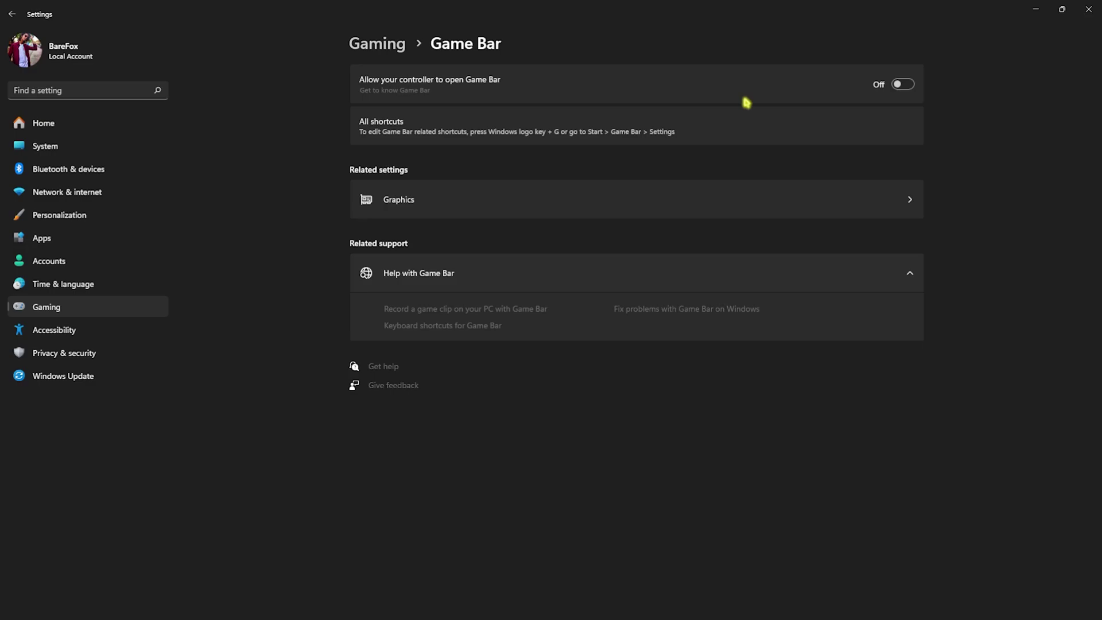
{"action": "left_click", "coordinate": [397, 50]}
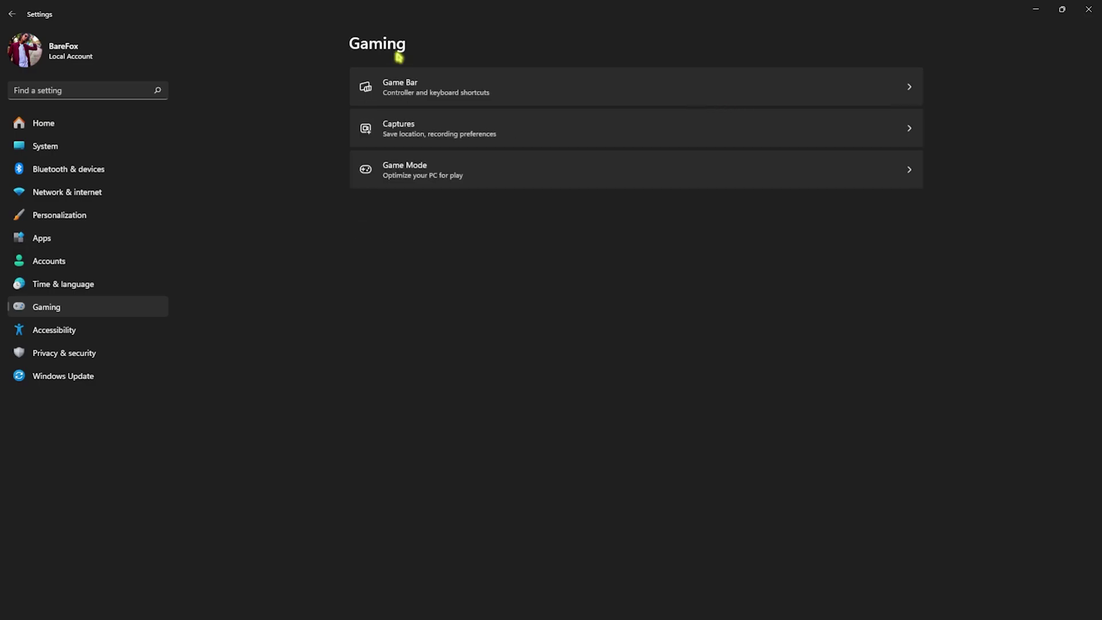
{"action": "left_click", "coordinate": [430, 179]}
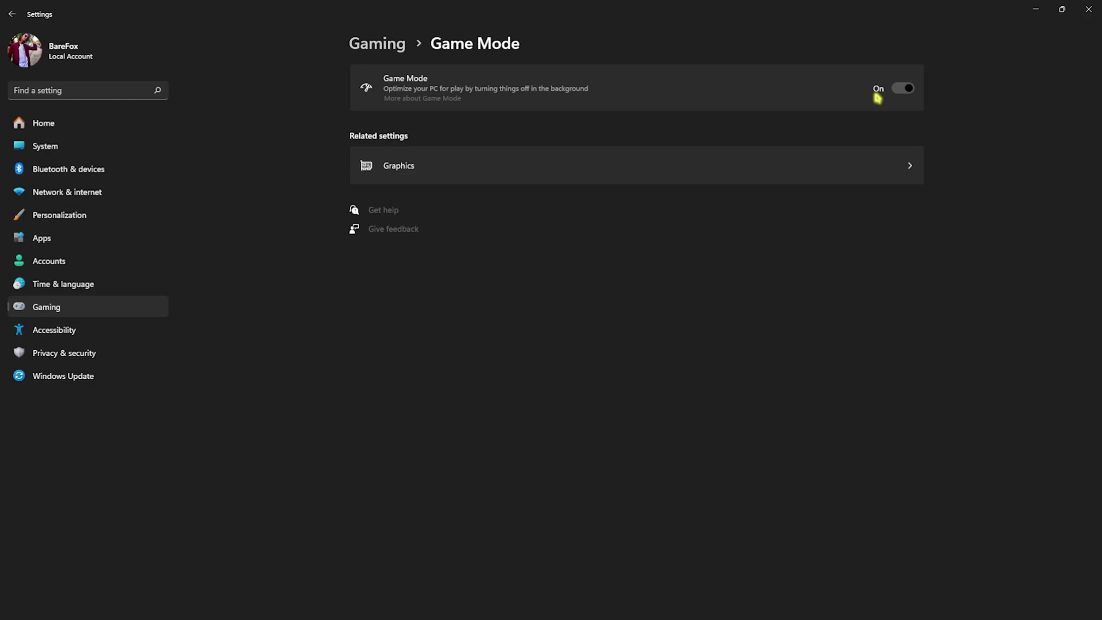
Step: Go to the Graphics settings and review the default graphics settings
{"action": "left_click", "coordinate": [413, 170]}
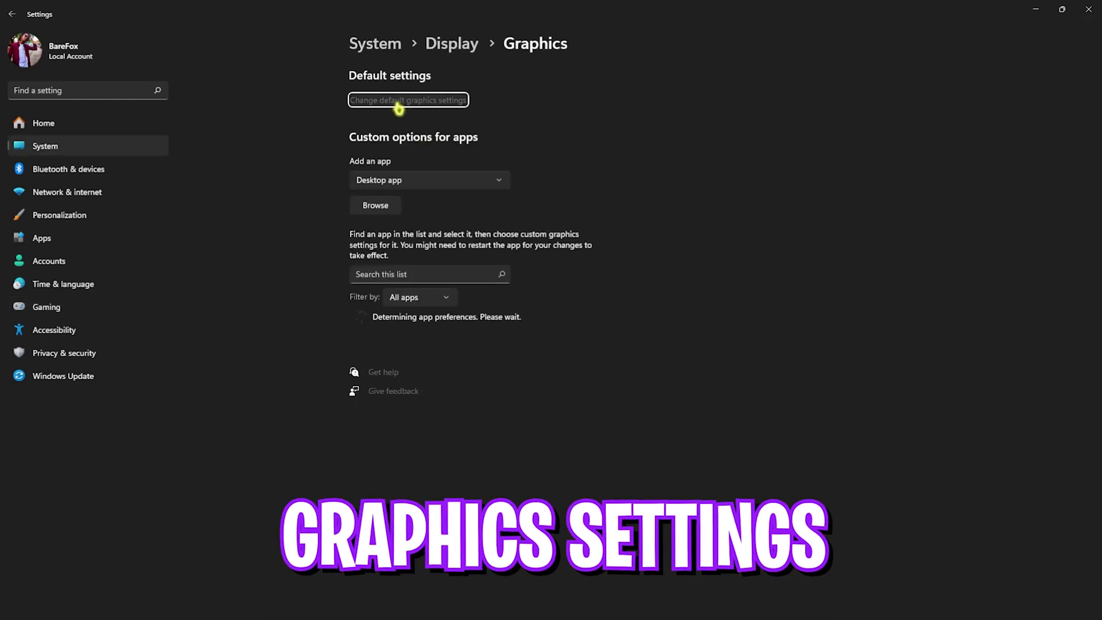
{"action": "left_click", "coordinate": [399, 102]}
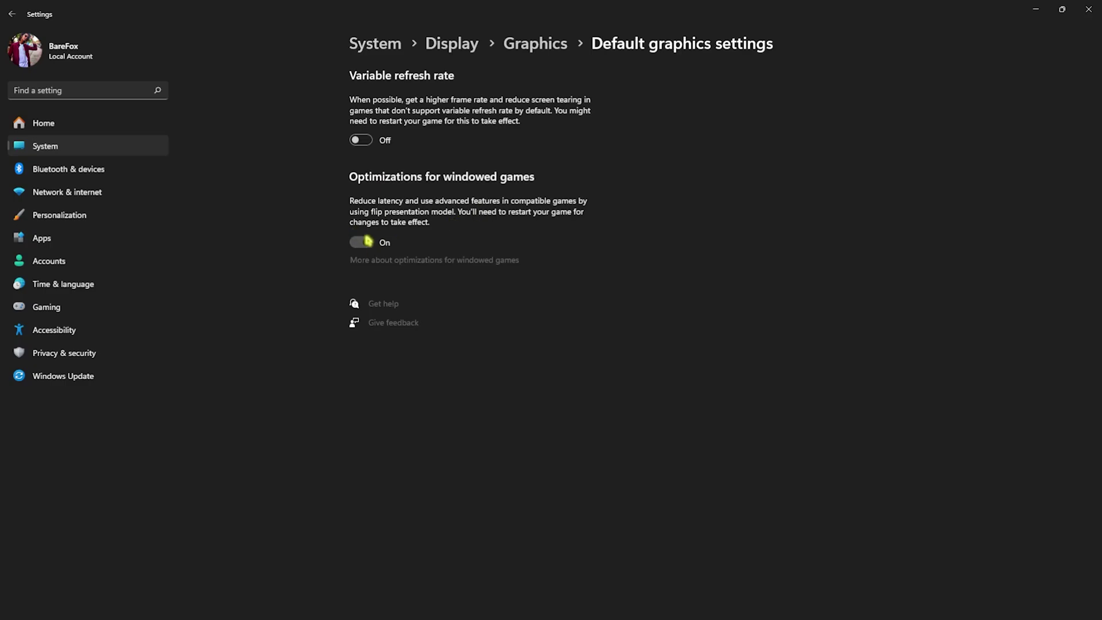
{"action": "left_click", "coordinate": [528, 47]}
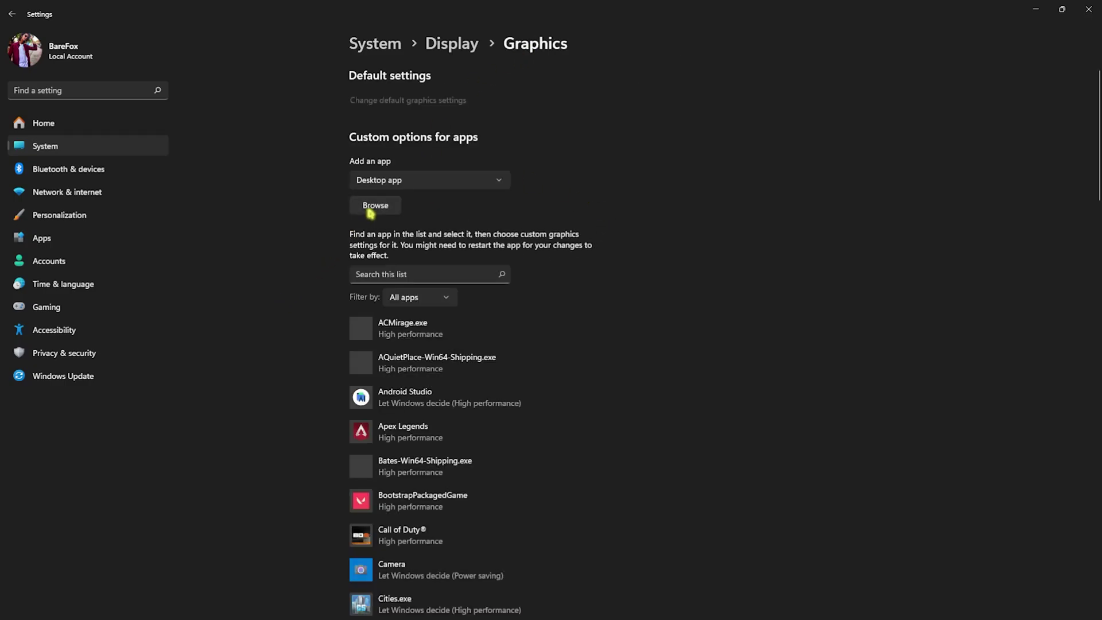
Step: Add FarmingSimulator2025.exe to the graphics app list and set it to High performance
{"action": "left_click", "coordinate": [373, 207]}
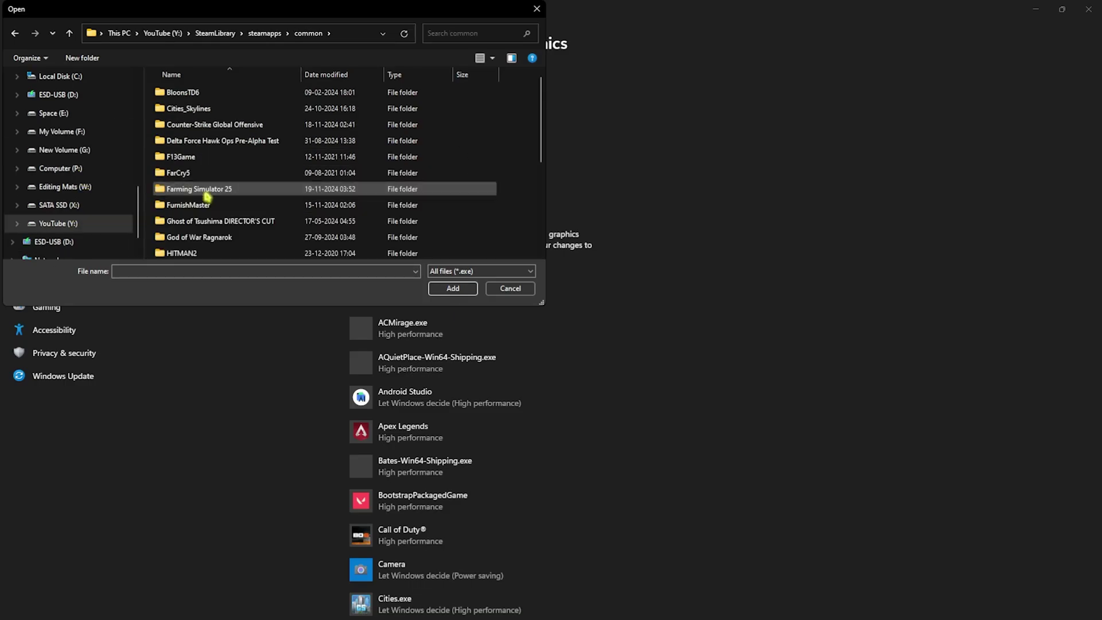
{"action": "double_click", "coordinate": [205, 189]}
{"action": "left_click", "coordinate": [205, 239]}
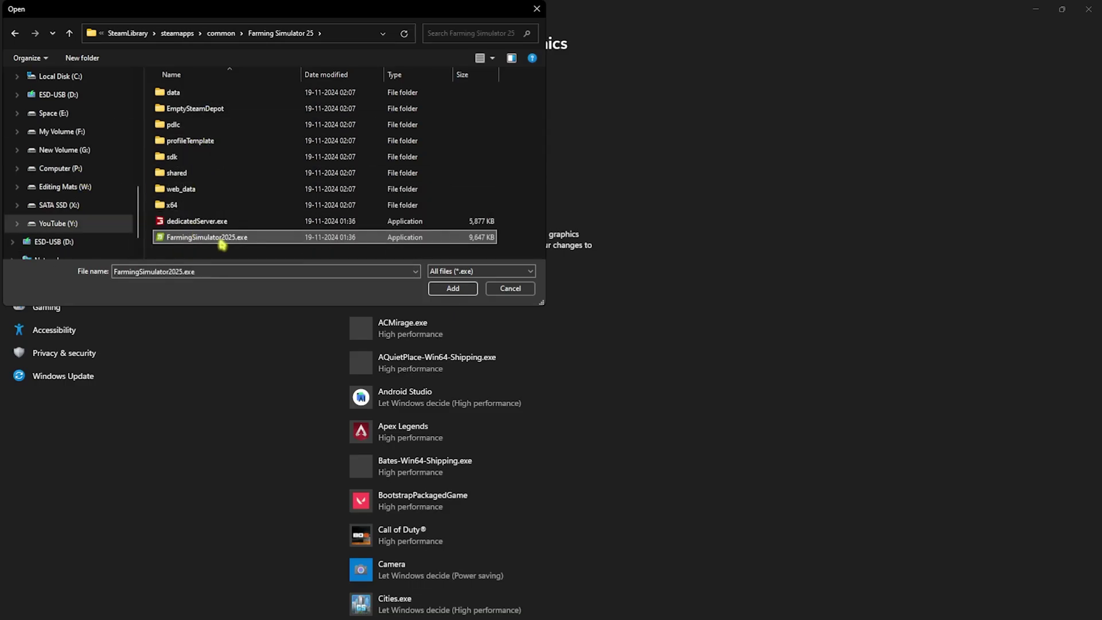
{"action": "left_click", "coordinate": [452, 288]}
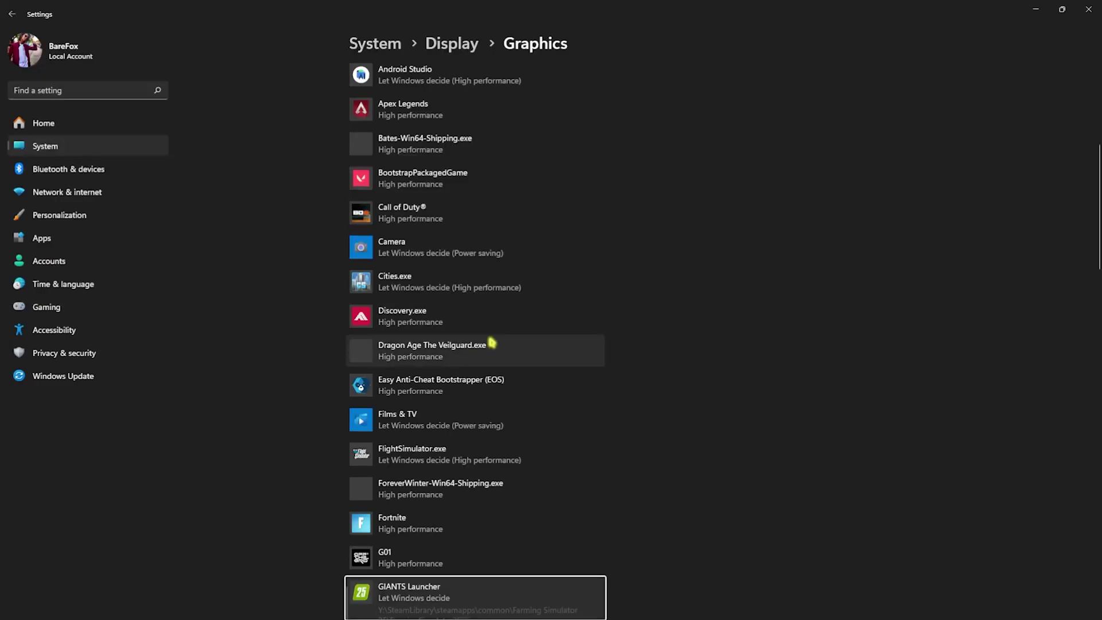
{"action": "scroll", "coordinate": [525, 490], "scroll_direction": "down", "scroll_amount": 3}
{"action": "left_click", "coordinate": [519, 484]}
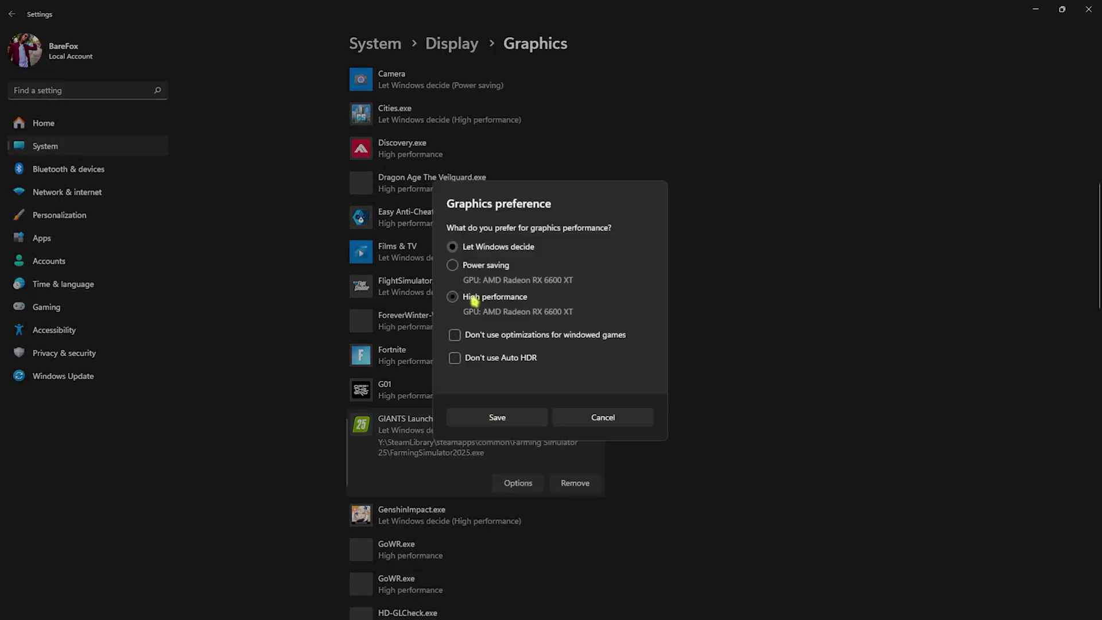
{"action": "left_click", "coordinate": [497, 415]}
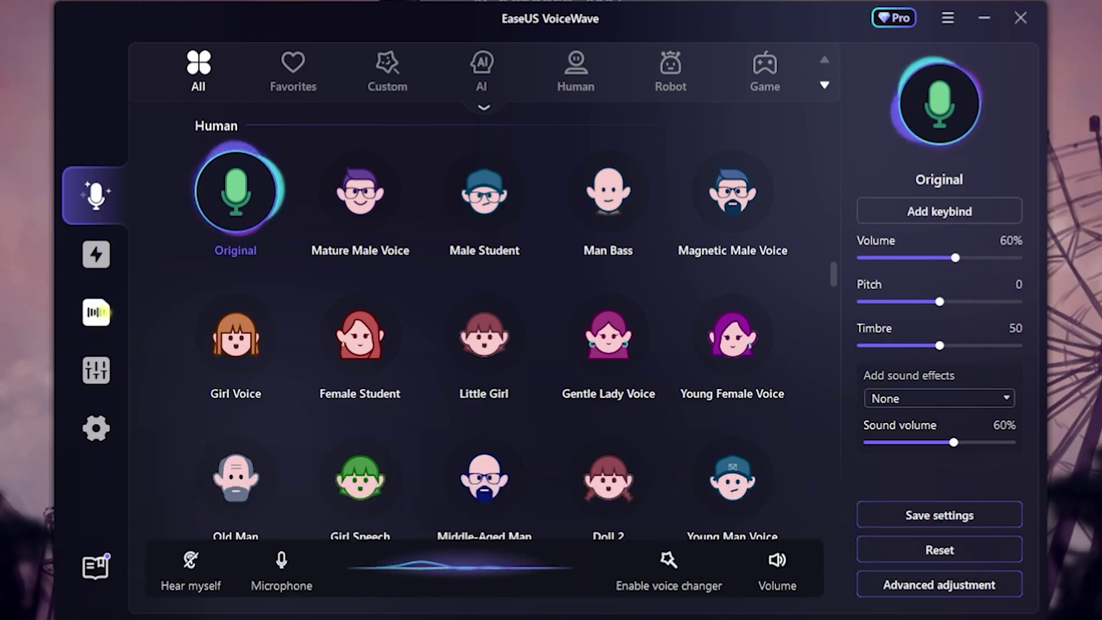
Step: Browse EaseUS VoiceWave's Human voice presets with the Original voice at 60% volume
{"action": "left_click", "coordinate": [96, 311]}
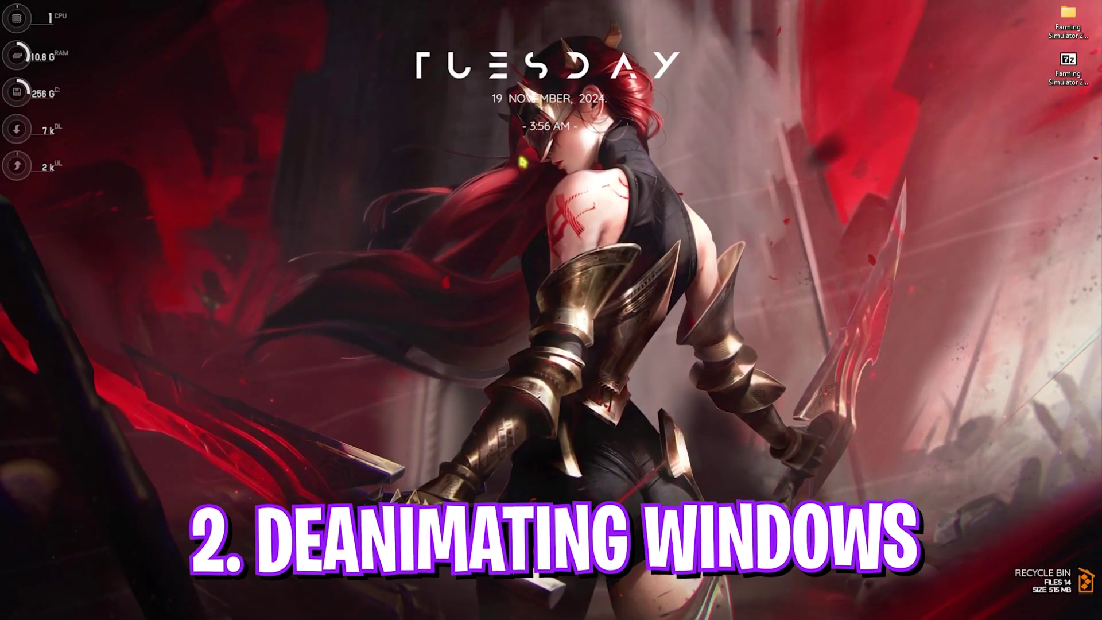
Step: Search 'adjust' to reach Performance Options and bring up its Virtual Memory settings for drive C:
{"action": "key", "text": "super"}
{"action": "type", "text": "adjust the appearance and performance of Windows"}
{"action": "key", "text": "Return"}
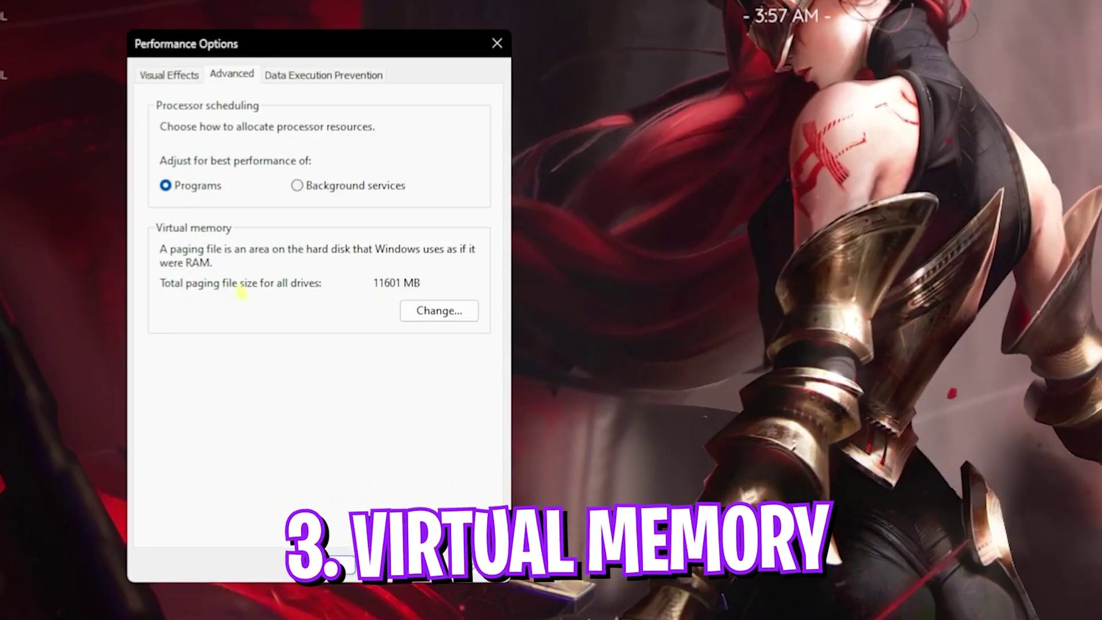
{"action": "left_click", "coordinate": [435, 310]}
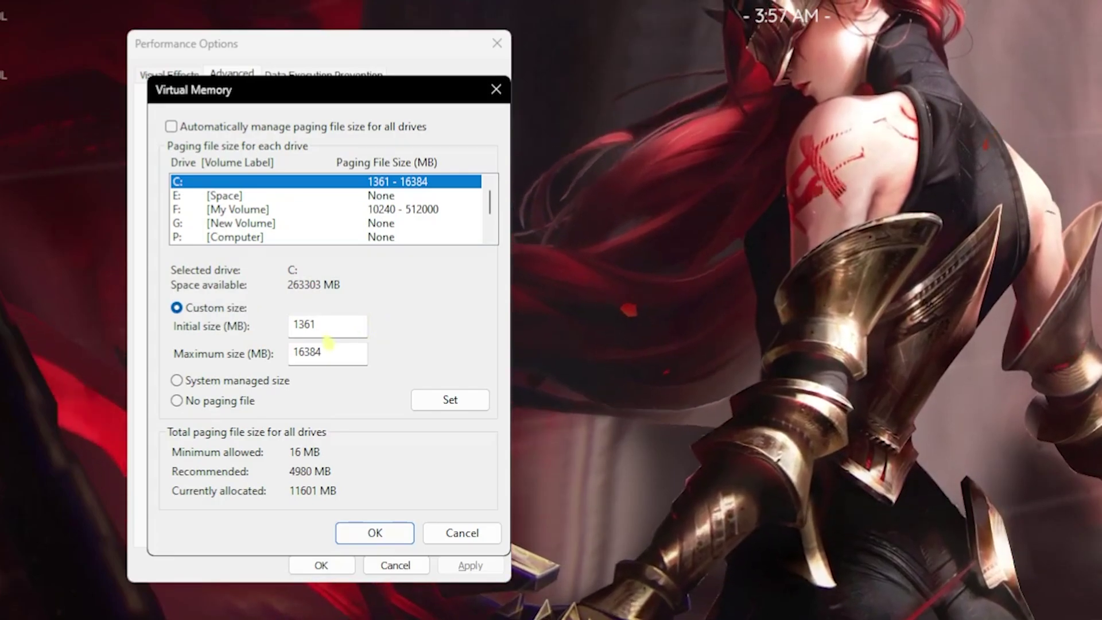
{"action": "key", "text": "super"}
{"action": "type", "text": "calculator"}
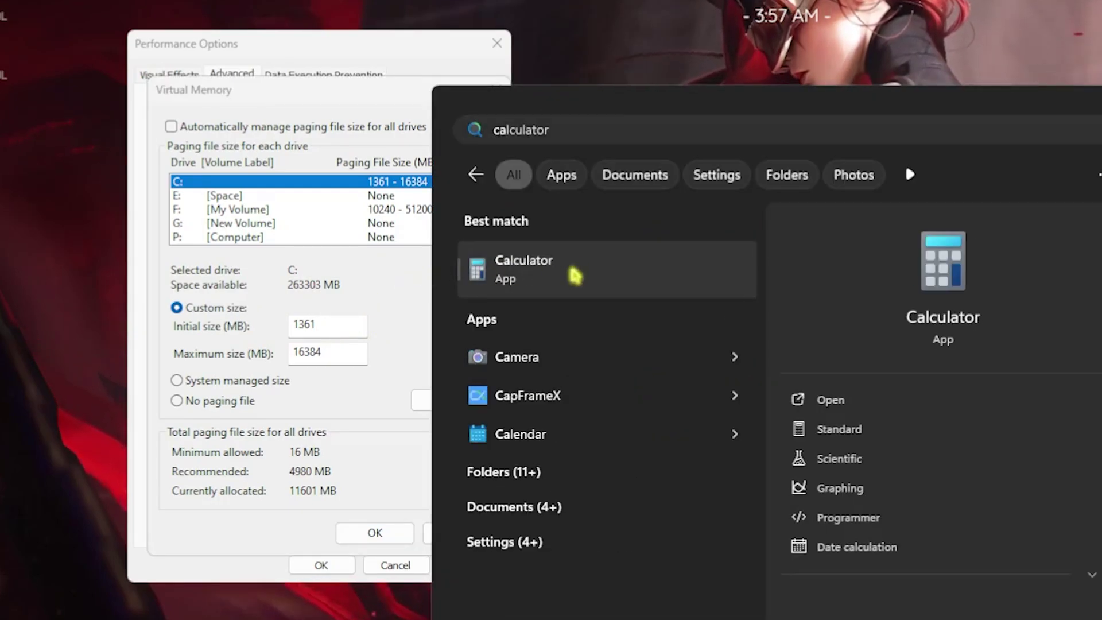
{"action": "left_click", "coordinate": [574, 276]}
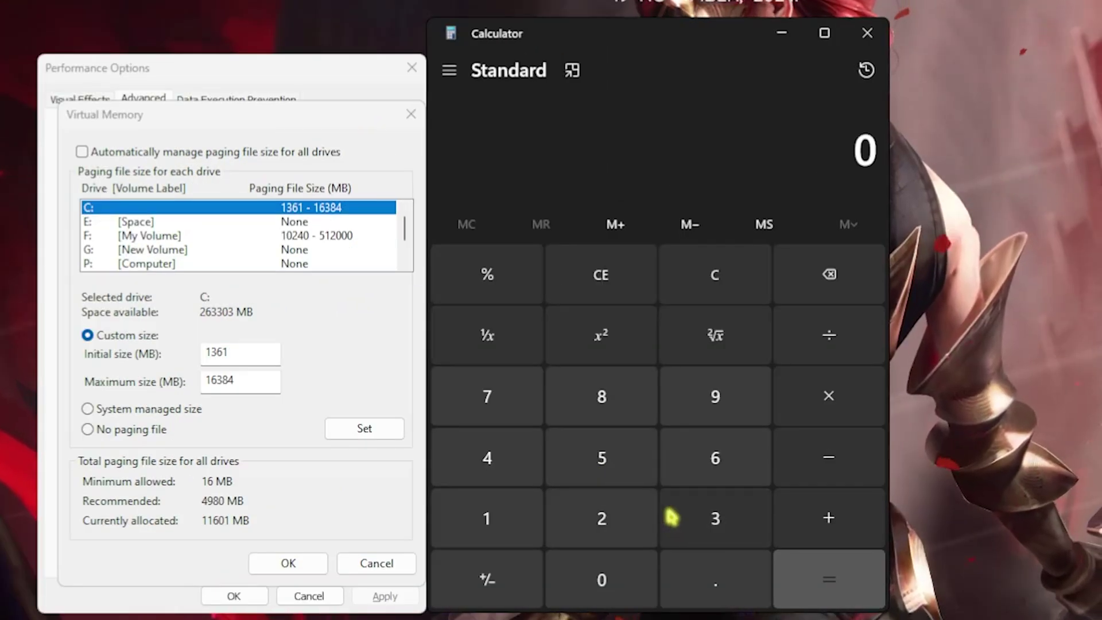
{"action": "left_click", "coordinate": [681, 516]}
{"action": "left_click", "coordinate": [634, 505]}
{"action": "left_click", "coordinate": [828, 396]}
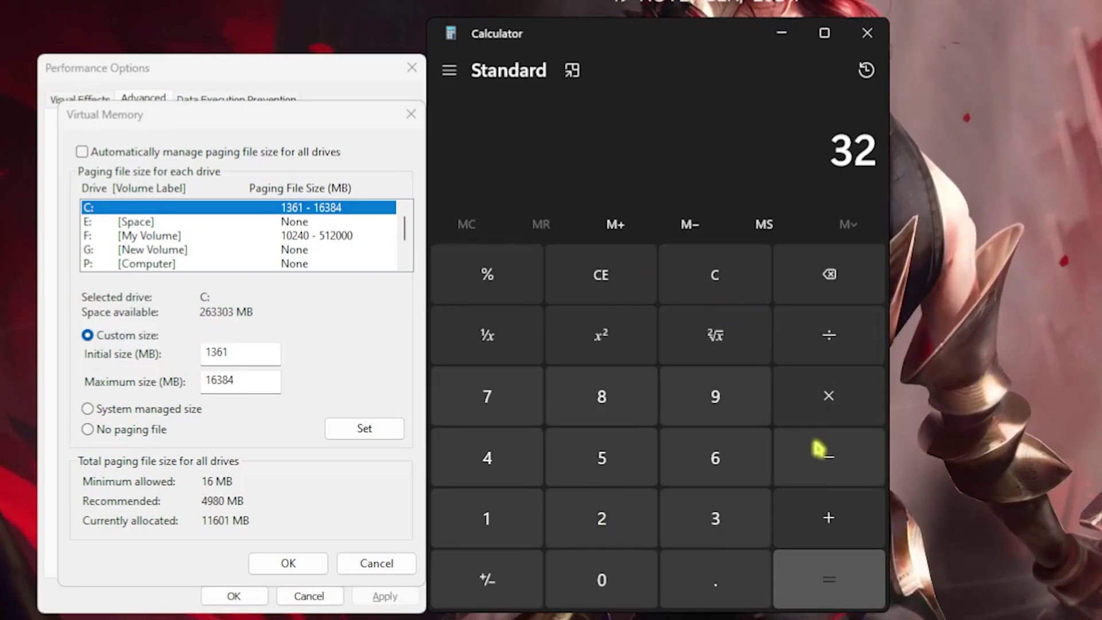
{"action": "left_click", "coordinate": [492, 508]}
{"action": "type", "text": "024"}
{"action": "key", "text": "Return"}
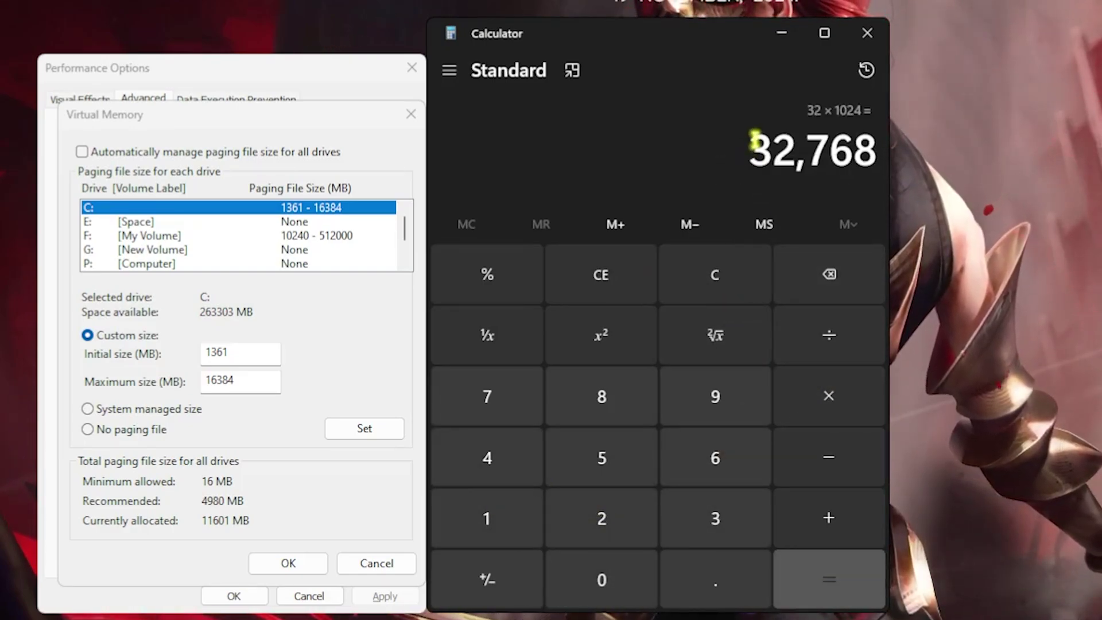
{"action": "left_click", "coordinate": [825, 329]}
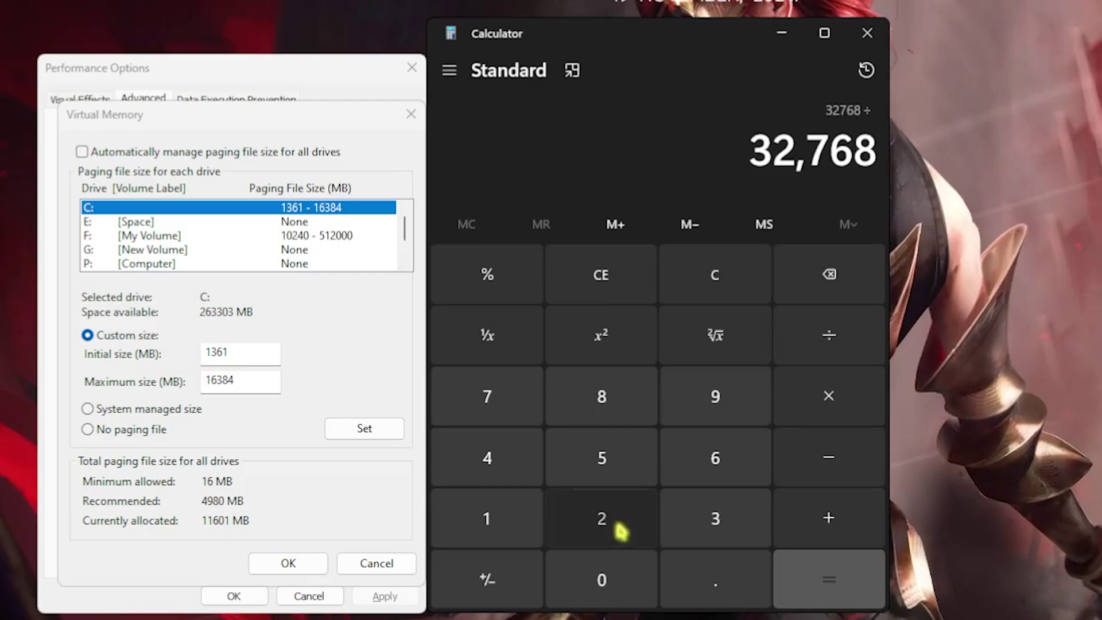
{"action": "left_click", "coordinate": [621, 525]}
{"action": "key", "text": "Return"}
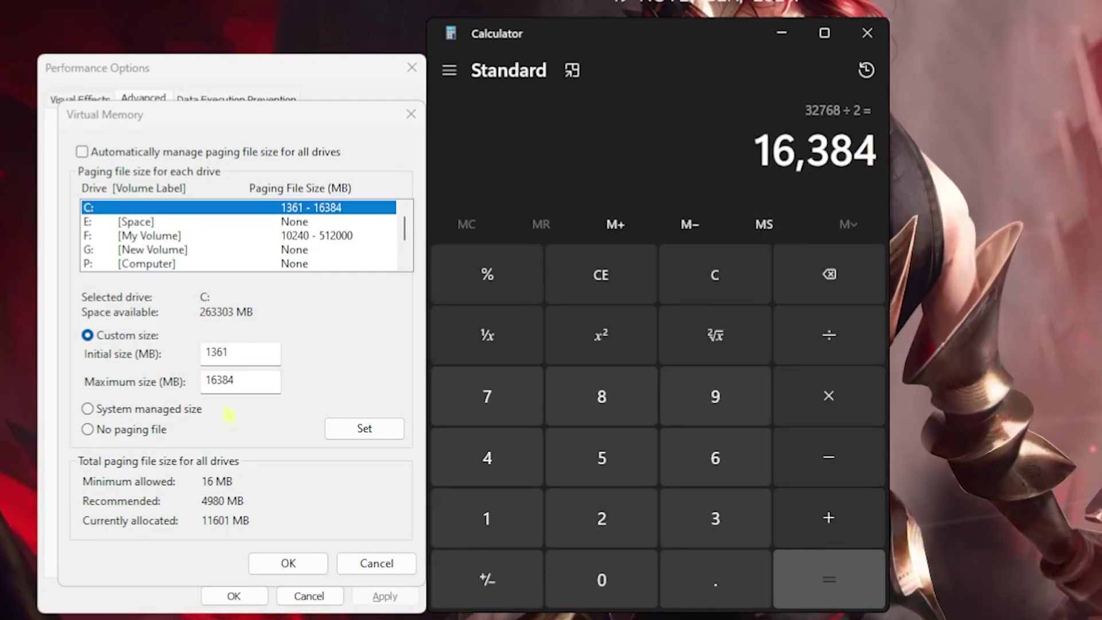
{"action": "double_click", "coordinate": [241, 382]}
{"action": "left_click", "coordinate": [855, 40]}
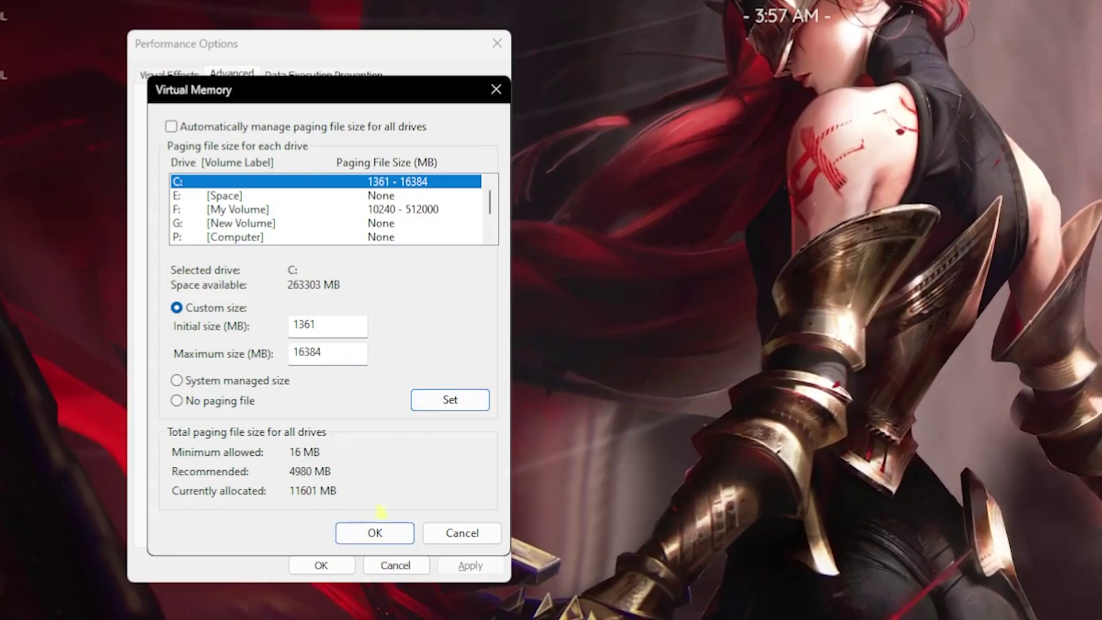
Step: Confirm the 1361–16384 MB paging file on C: and close Performance Options
{"action": "left_click", "coordinate": [375, 532]}
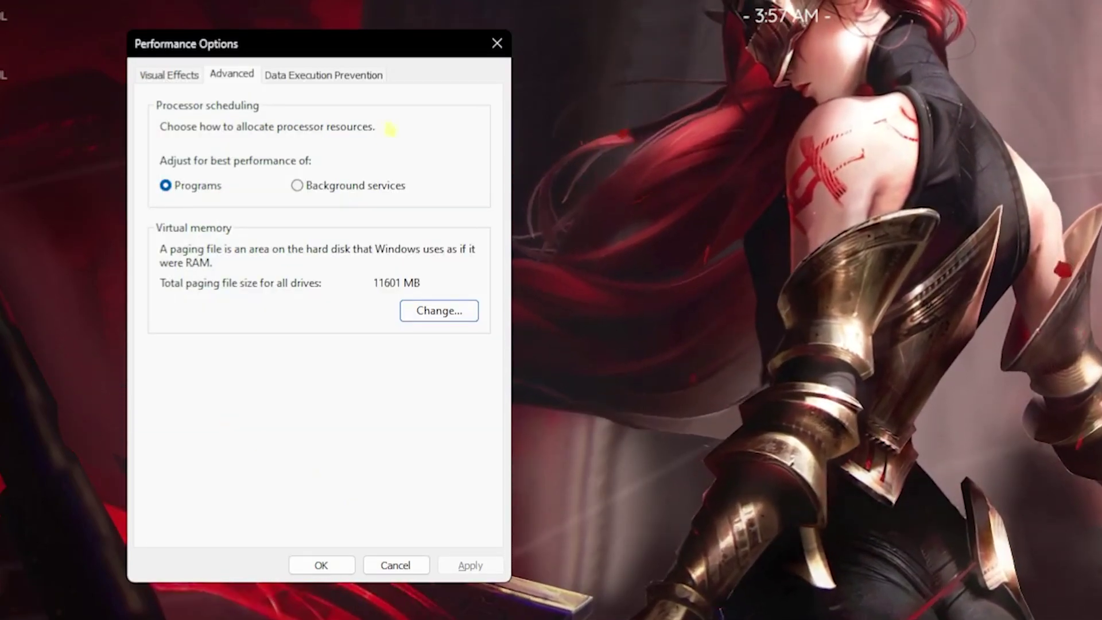
{"action": "left_click", "coordinate": [497, 43]}
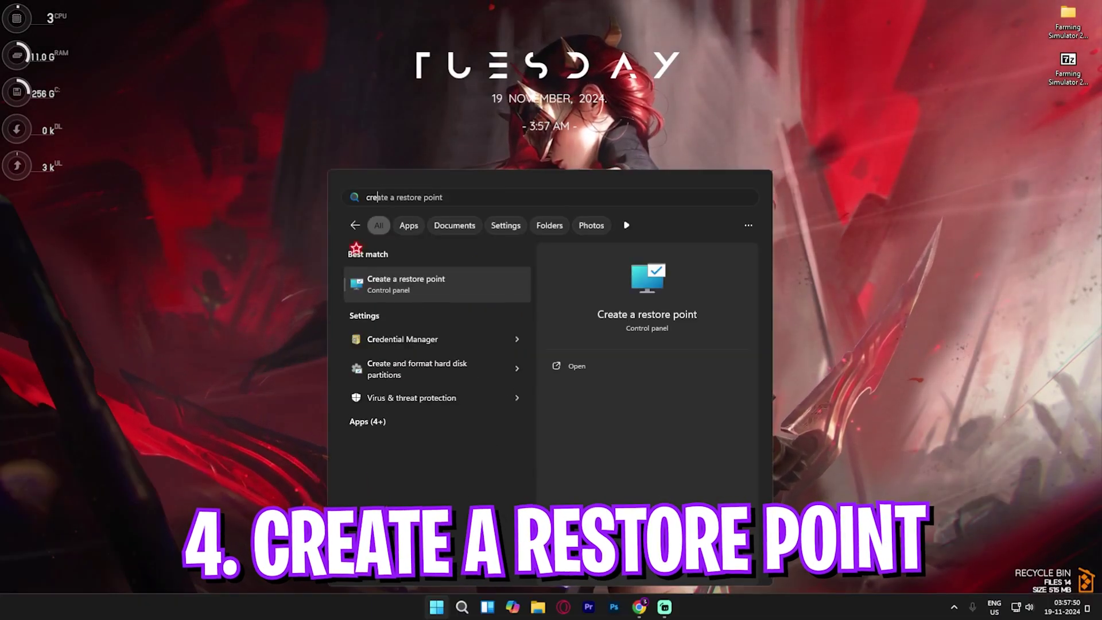
Step: Create a restore point named FS25 for Local Disk (C:) and close System Properties
{"action": "left_click", "coordinate": [356, 253]}
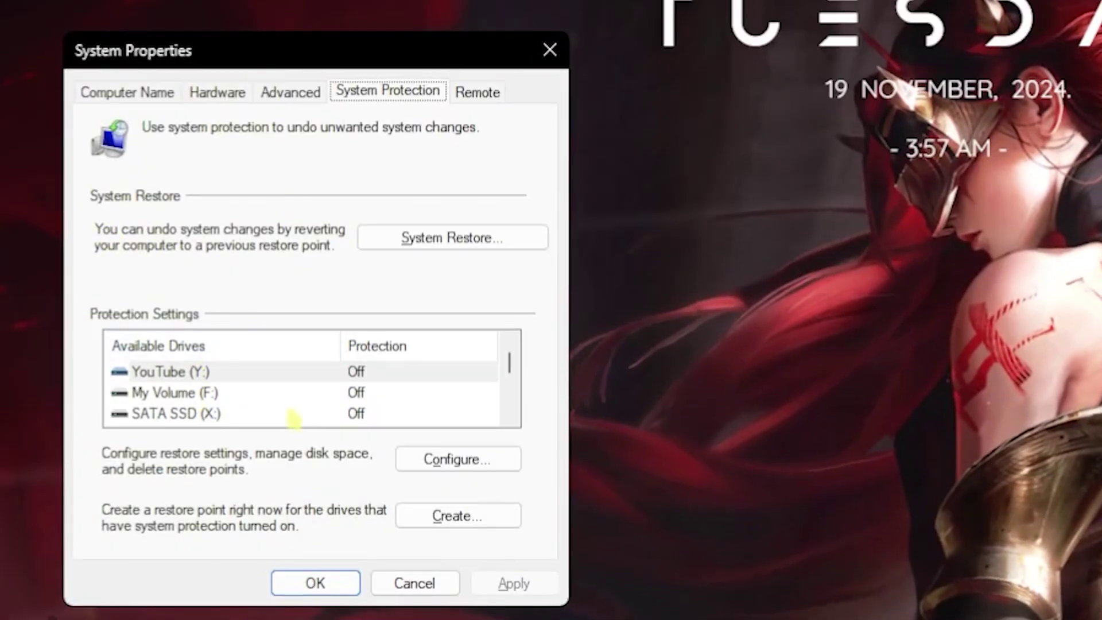
{"action": "scroll", "coordinate": [293, 418], "scroll_direction": "down", "scroll_amount": 2}
{"action": "left_click", "coordinate": [290, 414]}
{"action": "left_click", "coordinate": [438, 517]}
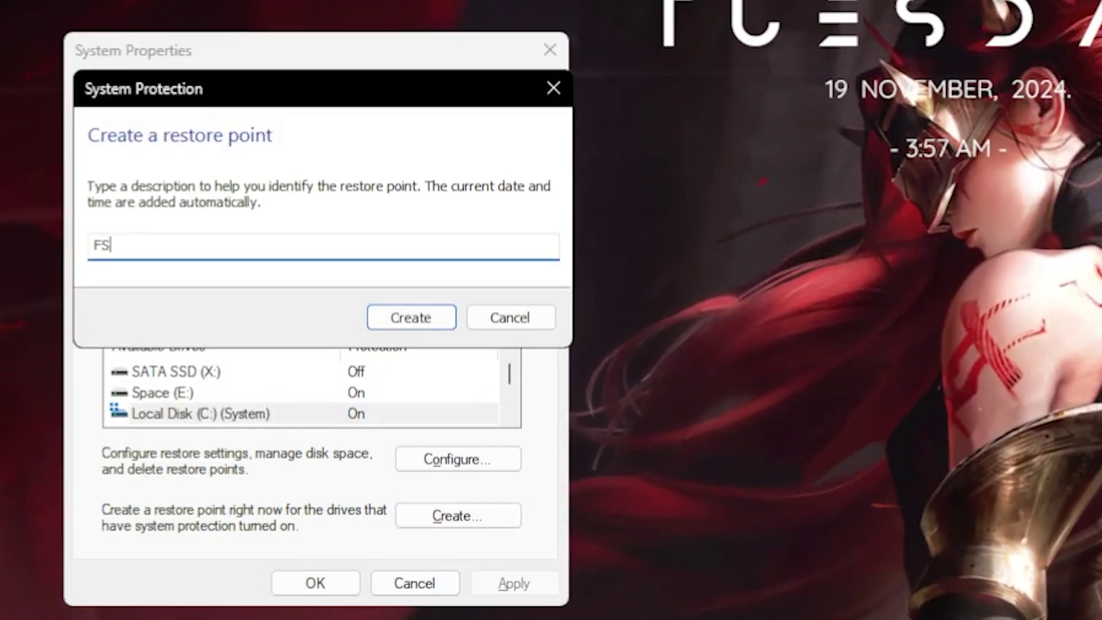
{"action": "key", "text": "Return"}
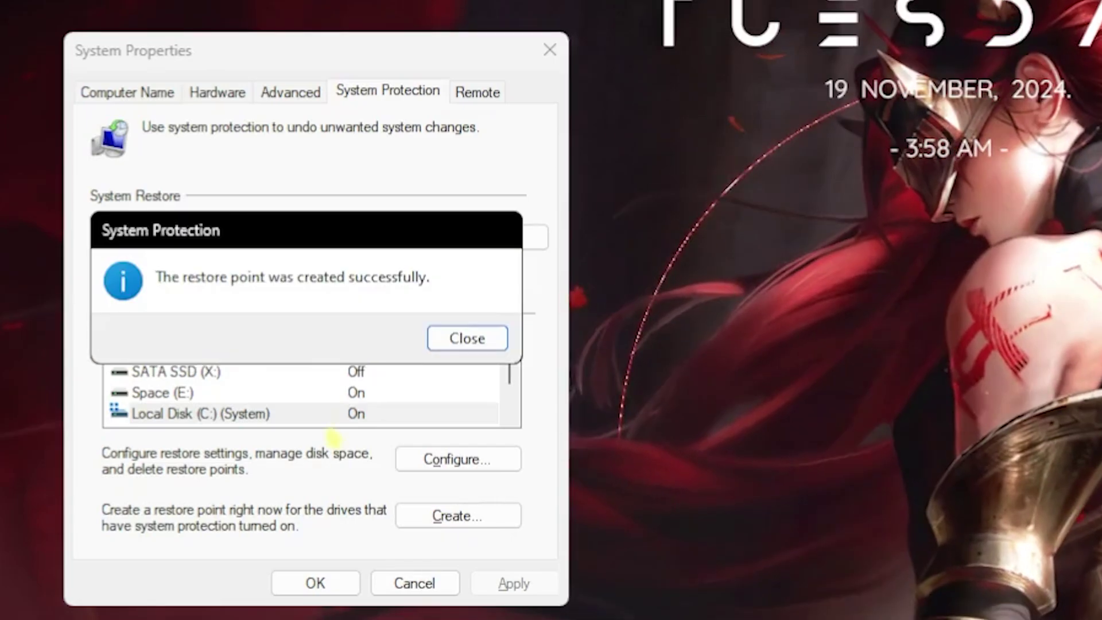
{"action": "left_click", "coordinate": [468, 337]}
{"action": "left_click", "coordinate": [546, 35]}
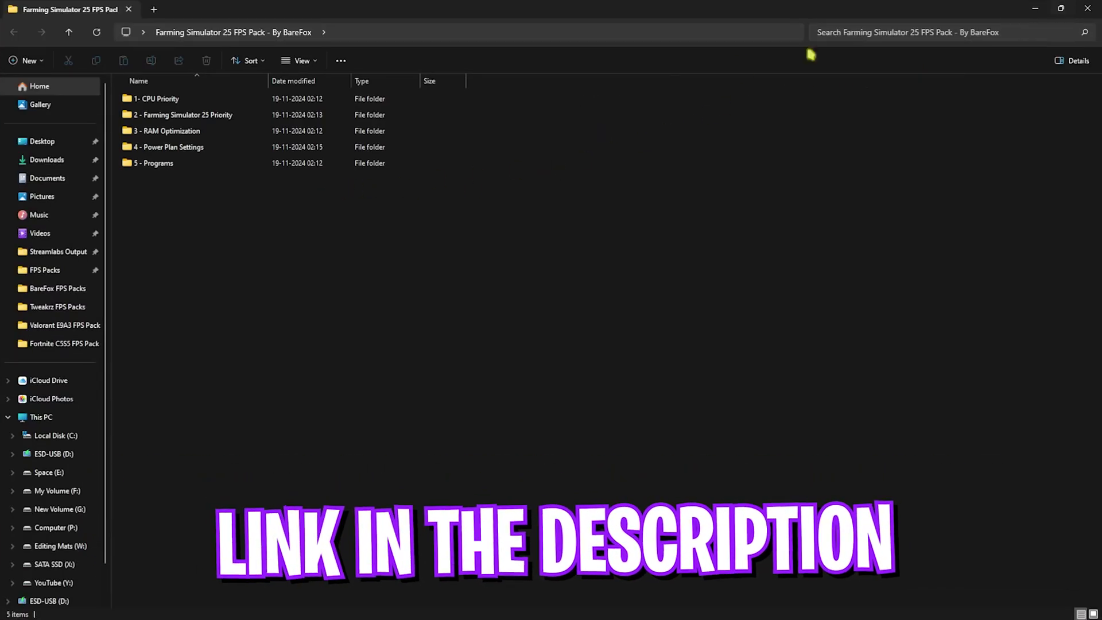
Step: Merge AMD CPU Priority.reg from the 1- CPU Priority > AMD folder into the registry
{"action": "left_click_drag", "start_coordinate": [252, 259], "coordinate": [155, 106]}
{"action": "left_click", "coordinate": [160, 243]}
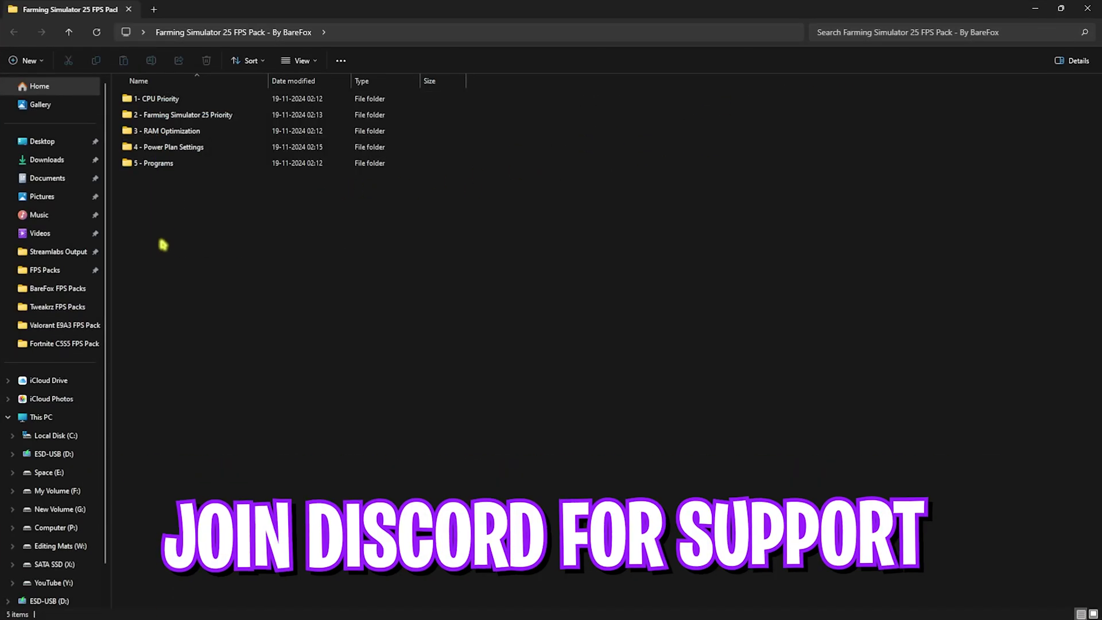
{"action": "double_click", "coordinate": [144, 100]}
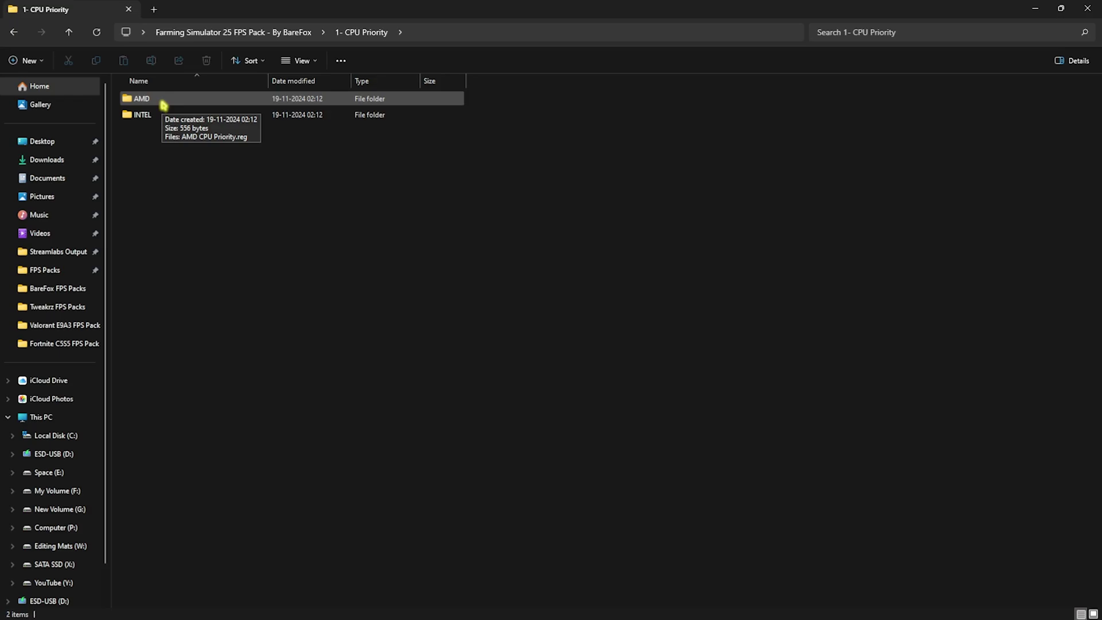
{"action": "double_click", "coordinate": [163, 105]}
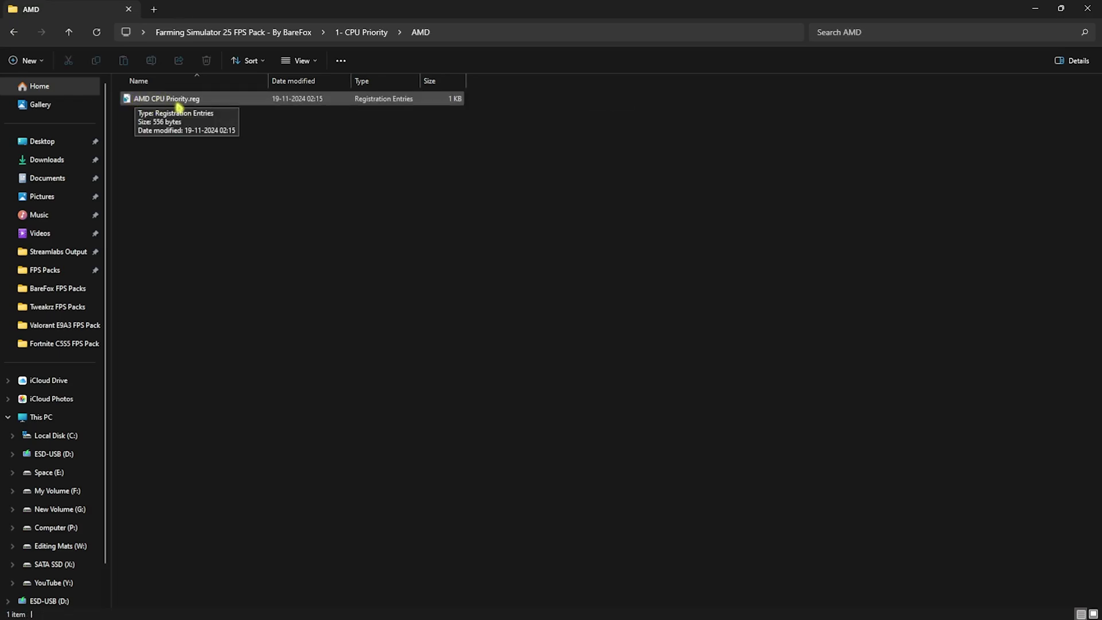
{"action": "double_click", "coordinate": [179, 103]}
{"action": "left_click", "coordinate": [504, 431]}
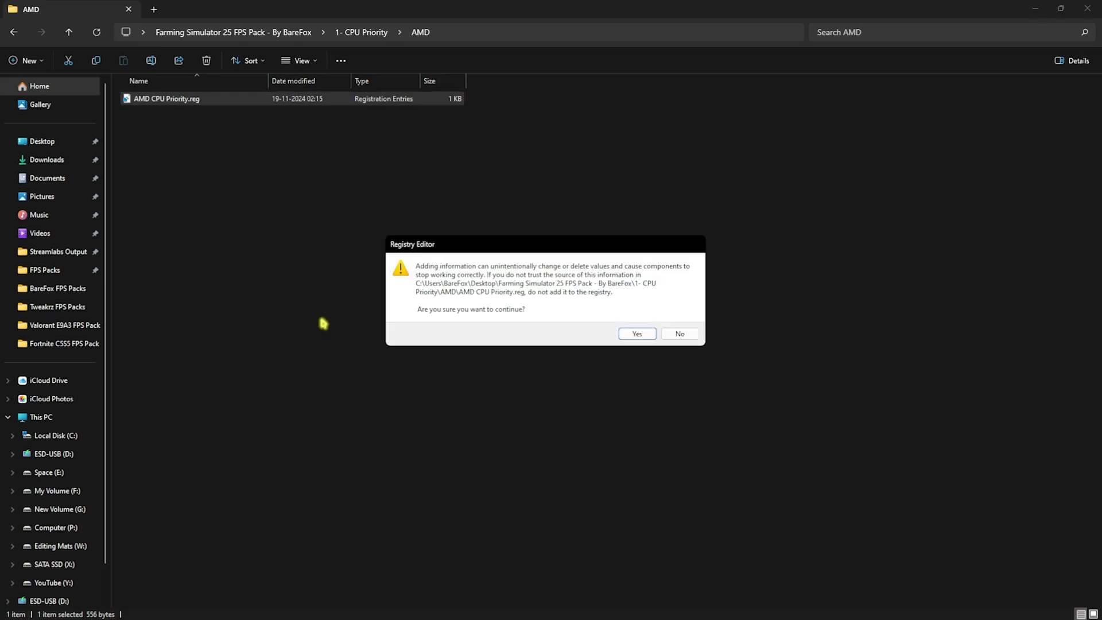
{"action": "left_click", "coordinate": [637, 335]}
{"action": "left_click", "coordinate": [664, 322]}
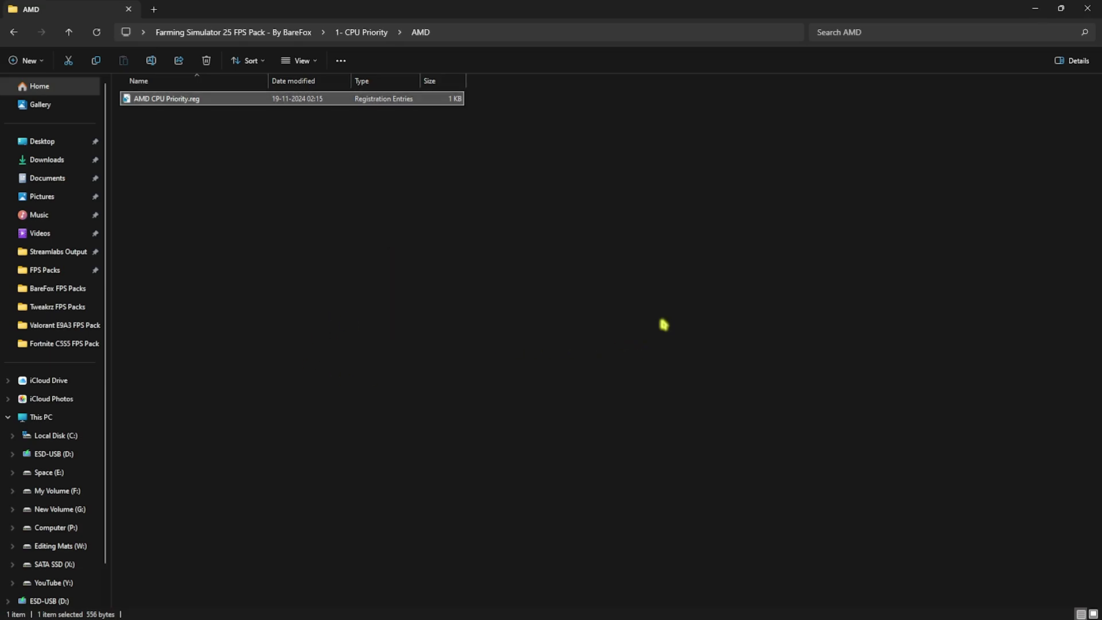
Step: Go back up to 1- CPU Priority and move to the INTEL folder
{"action": "key", "text": "alt+Up"}
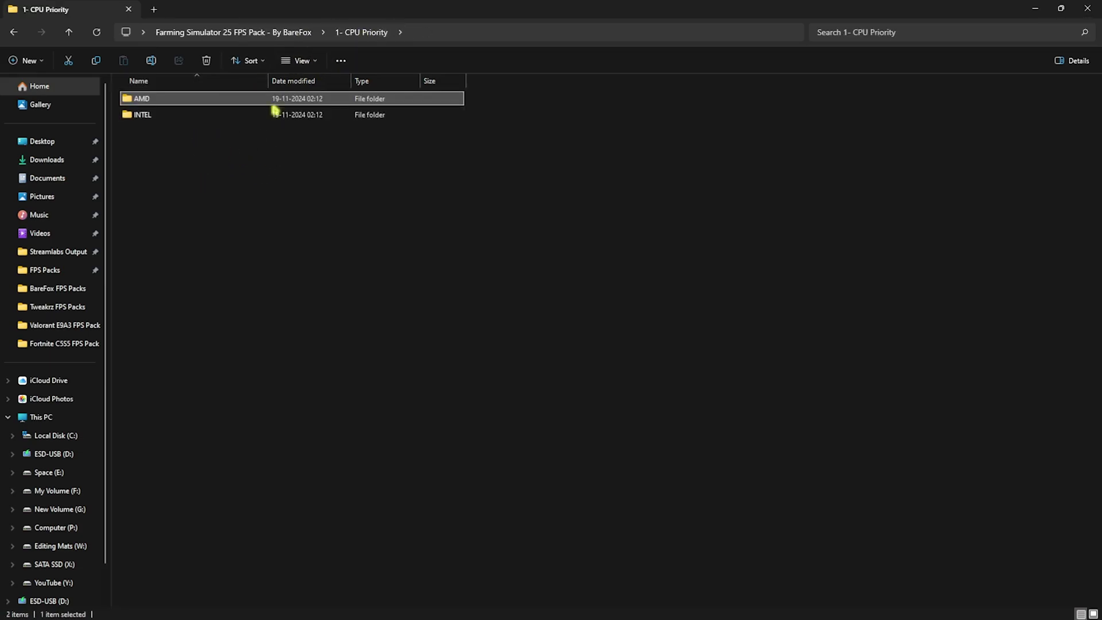
{"action": "left_click", "coordinate": [256, 115], "text": "shift"}
{"action": "key", "text": "Delete"}
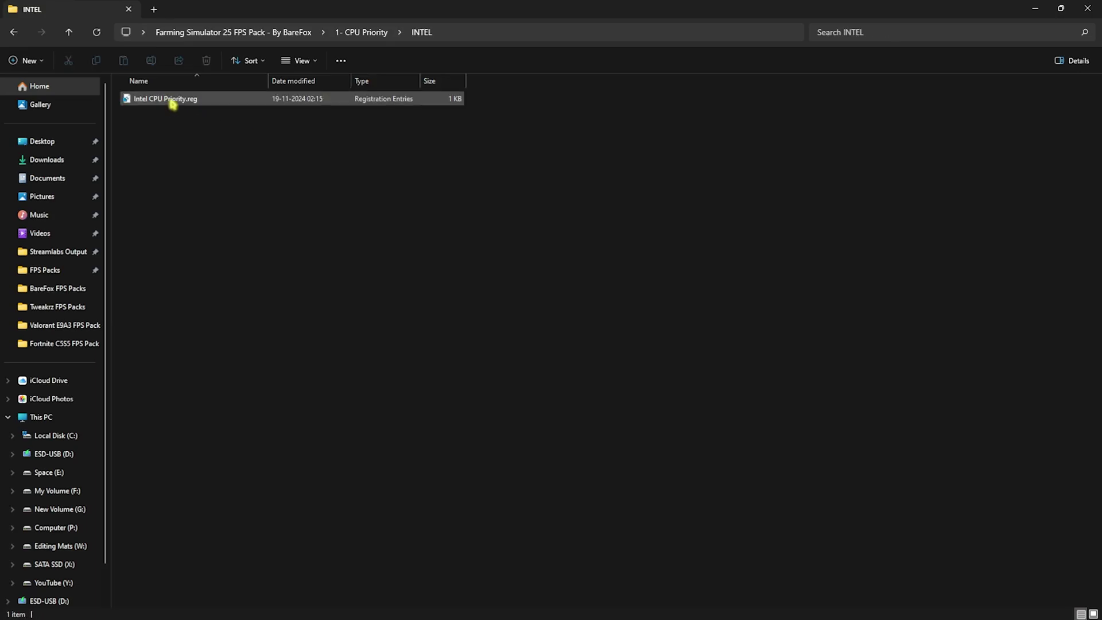
Step: Enter the 2 - Farming Simulator 25 Priority folder and select the HighPriority.reg file
{"action": "left_click", "coordinate": [233, 31]}
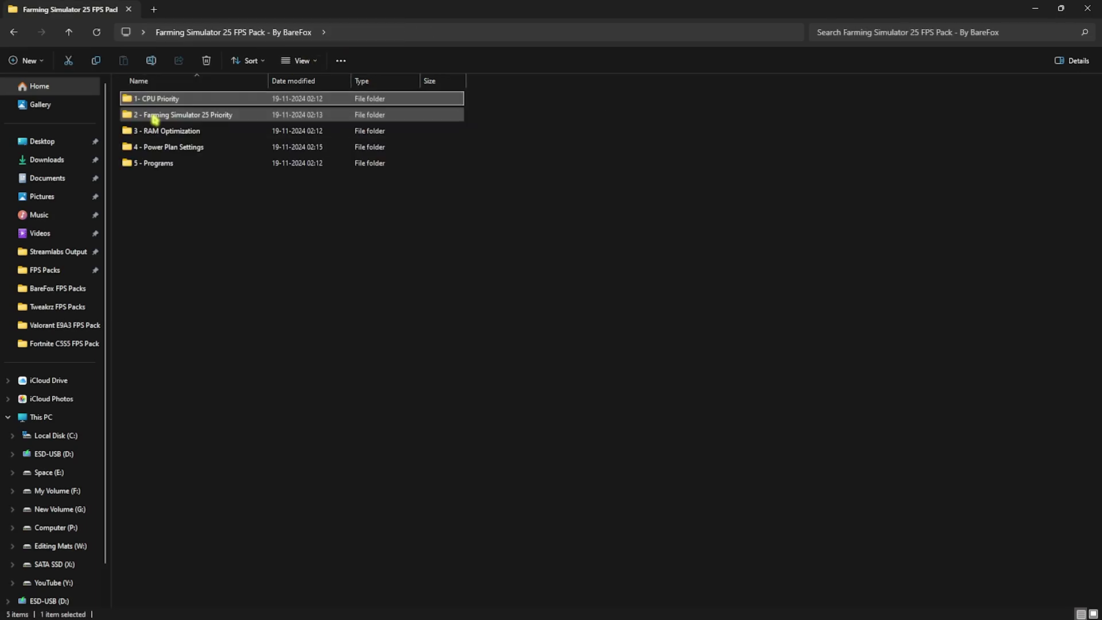
{"action": "double_click", "coordinate": [155, 114]}
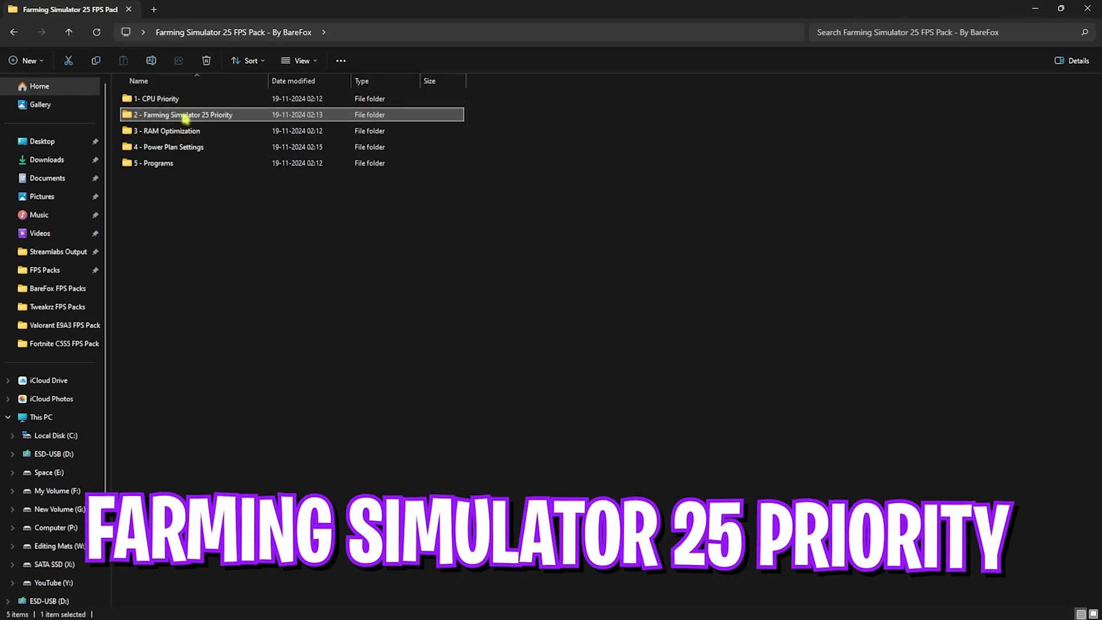
{"action": "left_click_drag", "start_coordinate": [295, 177], "coordinate": [227, 103]}
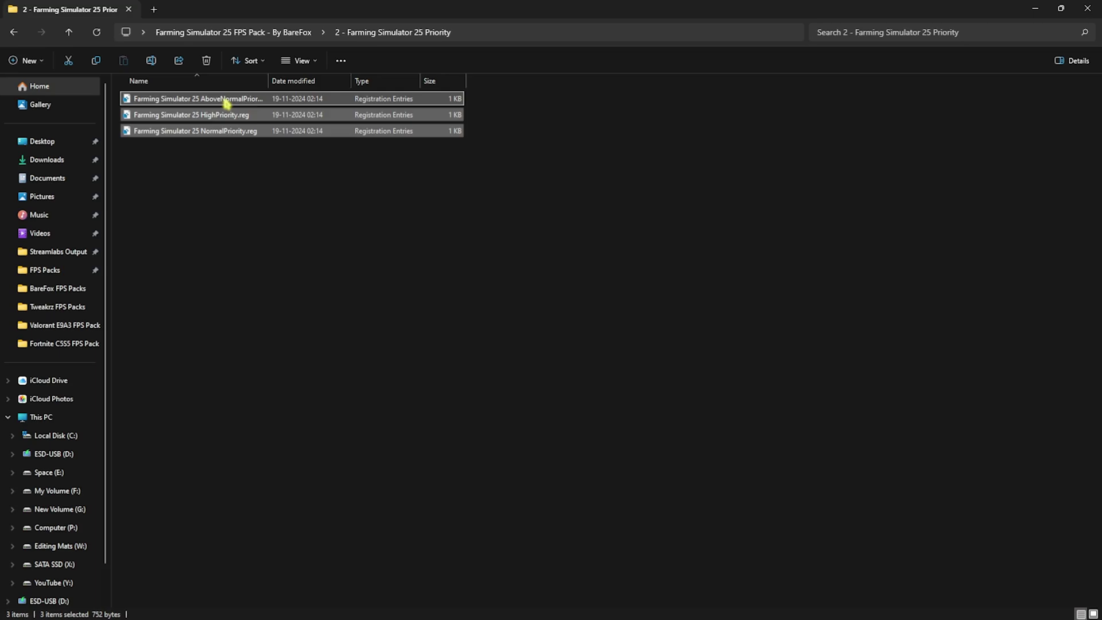
{"action": "left_click", "coordinate": [251, 101]}
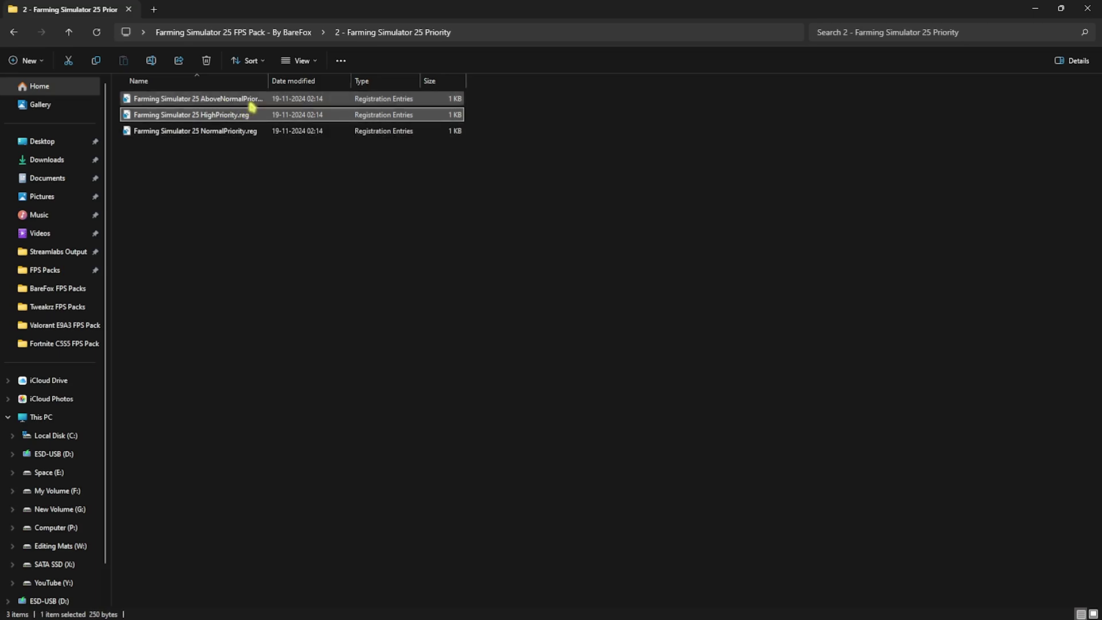
{"action": "left_click", "coordinate": [248, 117]}
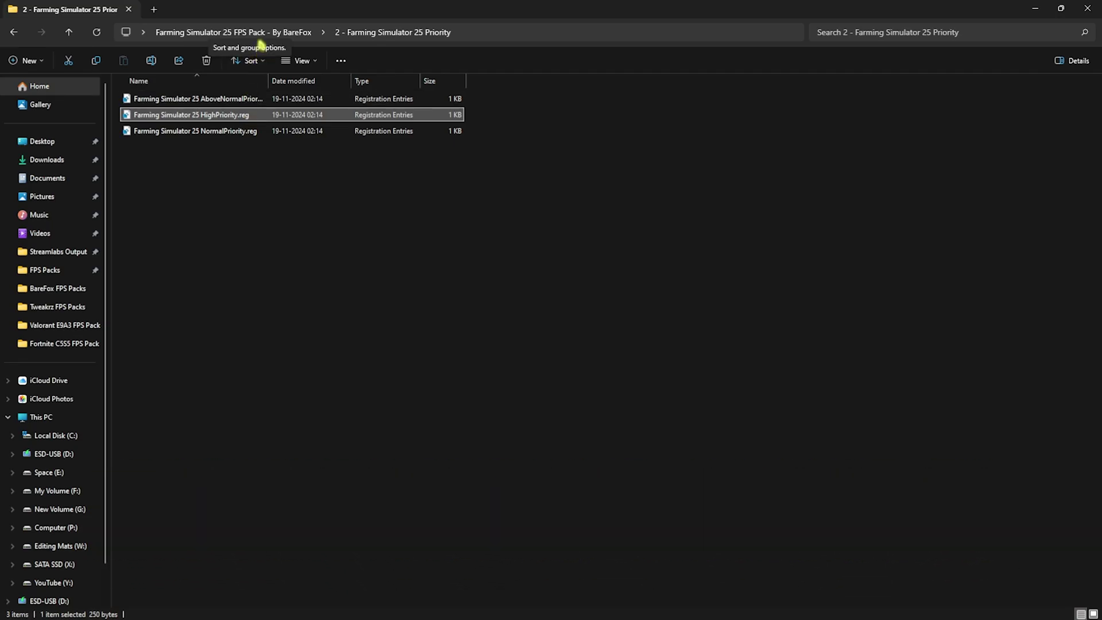
Step: In 3 - RAM Optimization, select the 32GB Ram.reg and Reset to Default.reg files
{"action": "left_click", "coordinate": [258, 33]}
{"action": "double_click", "coordinate": [184, 132]}
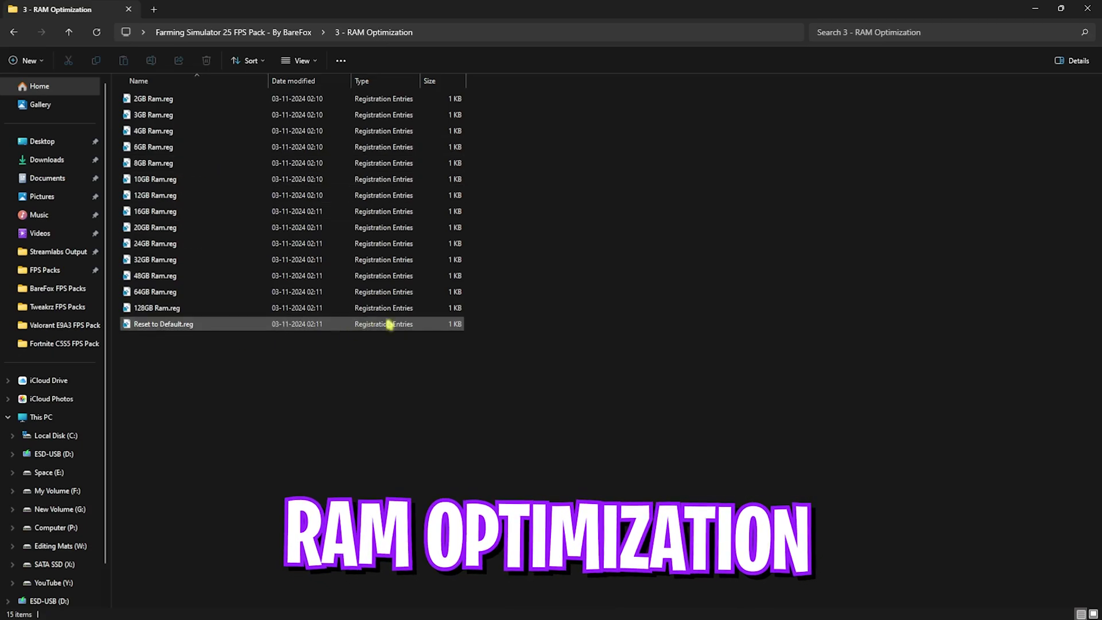
{"action": "left_click_drag", "start_coordinate": [503, 316], "coordinate": [457, 95]}
{"action": "left_click", "coordinate": [546, 167]}
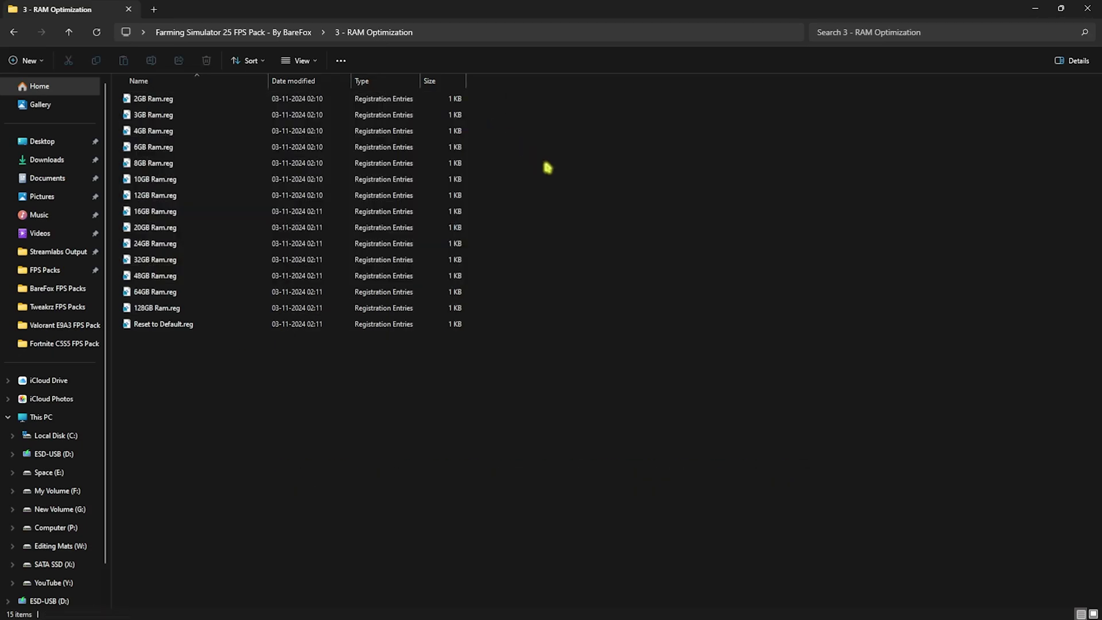
{"action": "left_click", "coordinate": [241, 261]}
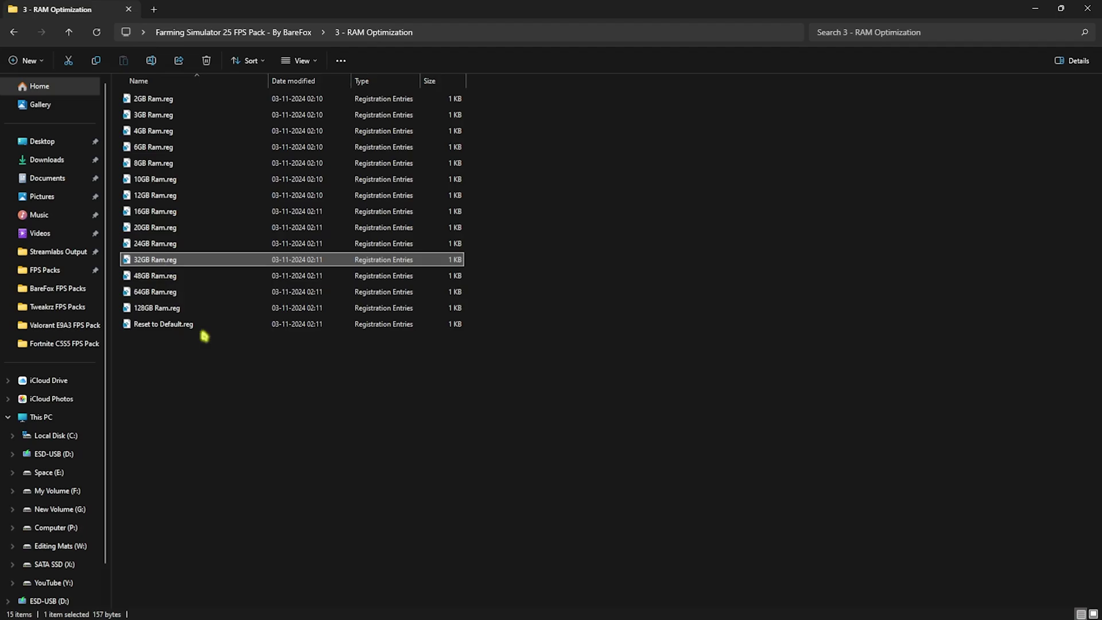
{"action": "left_click", "coordinate": [173, 329]}
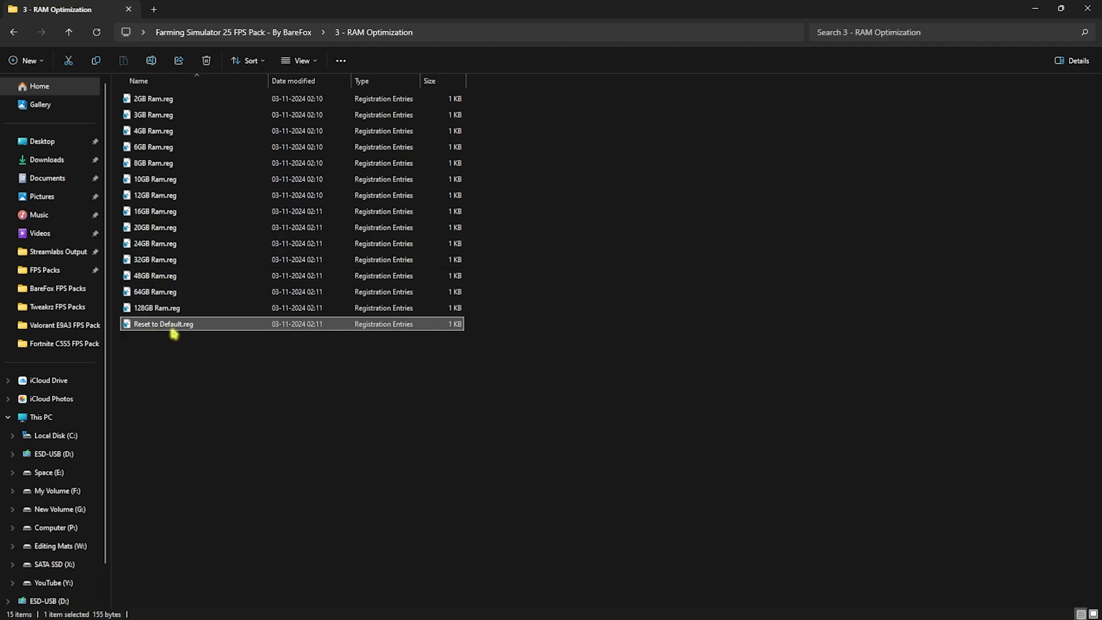
{"action": "key", "text": "alt+Up"}
Step: Activate the Ultimate Performance plan via the 4 - Power Plan Settings folder's Power Plans shortcut
{"action": "double_click", "coordinate": [167, 151]}
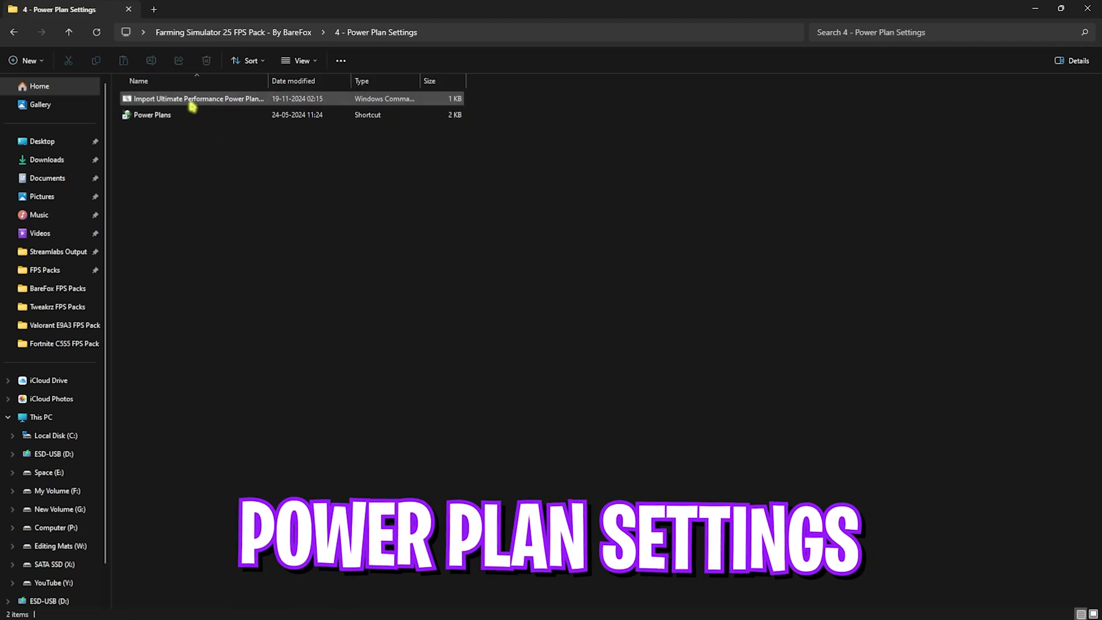
{"action": "right_click", "coordinate": [235, 101]}
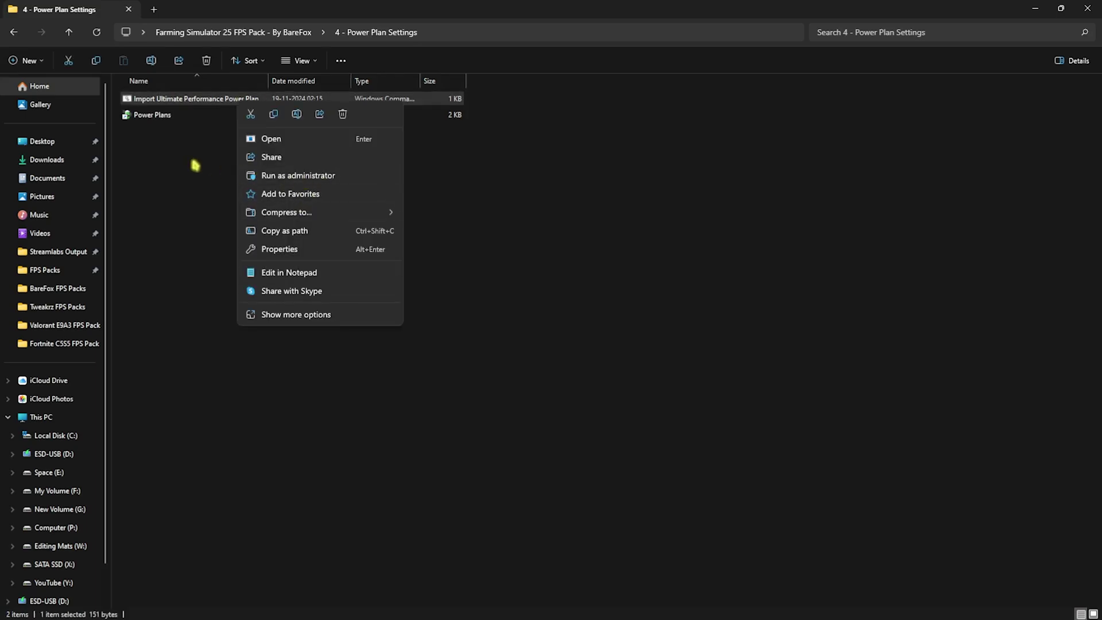
{"action": "double_click", "coordinate": [154, 114]}
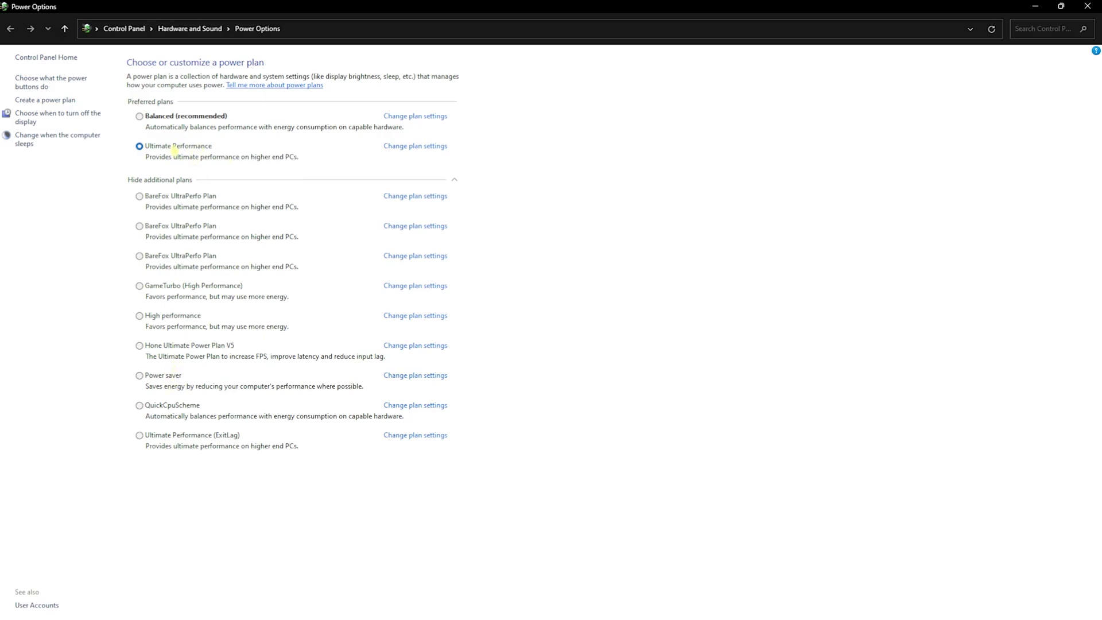
{"action": "left_click", "coordinate": [1087, 6]}
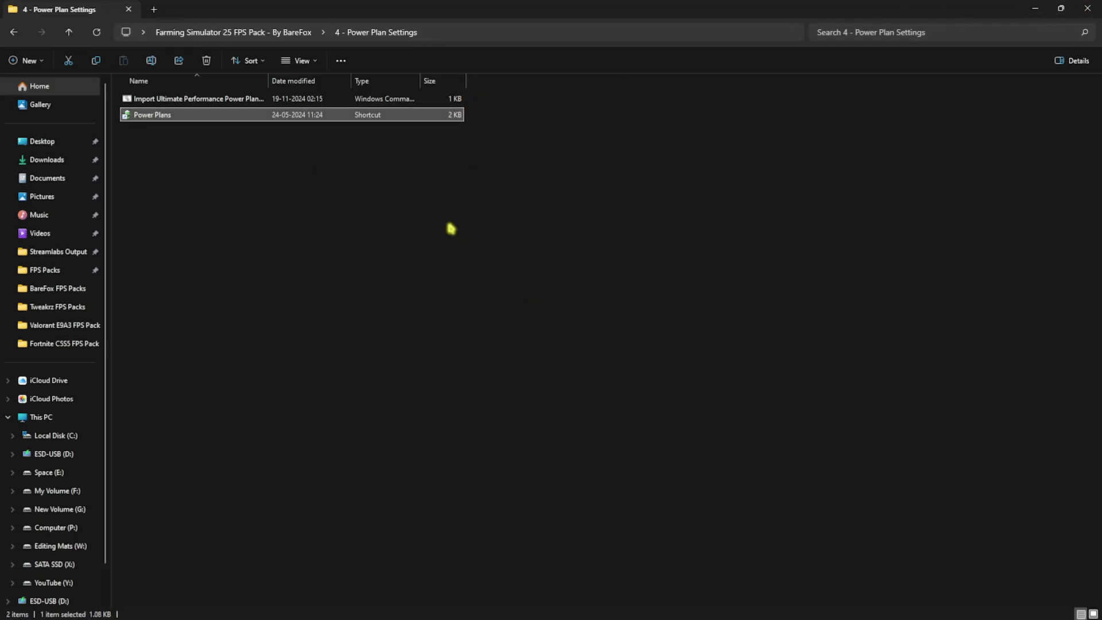
{"action": "key", "text": "alt+Up"}
Step: Run MSI Mode Utility 3.0 as administrator, give the RX 6600 XT MSI with High priority, then close it
{"action": "double_click", "coordinate": [138, 162]}
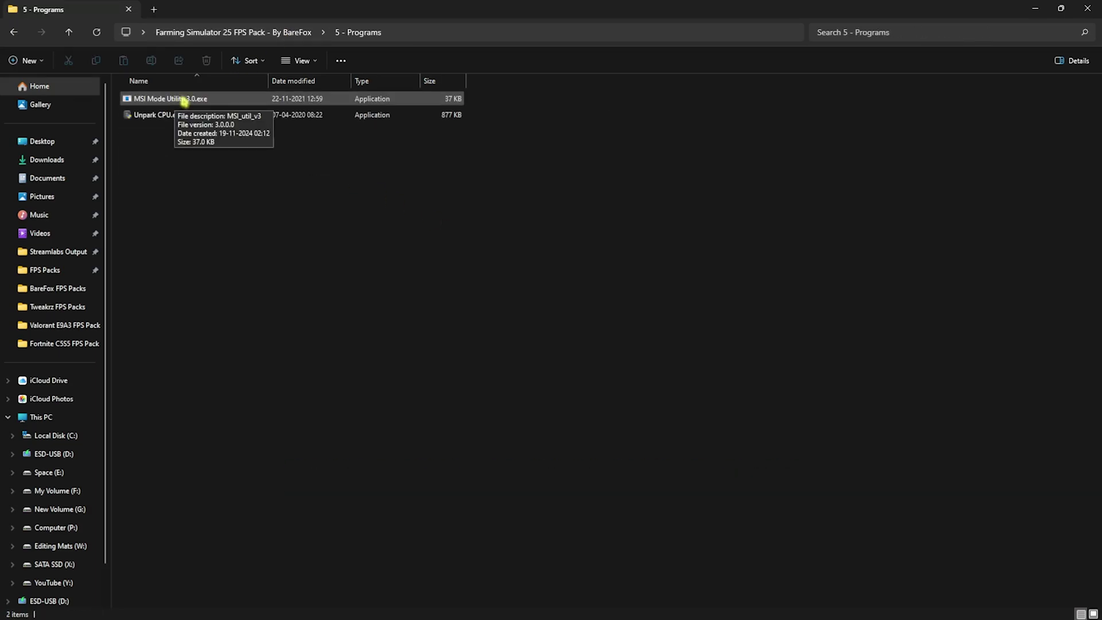
{"action": "right_click", "coordinate": [207, 101]}
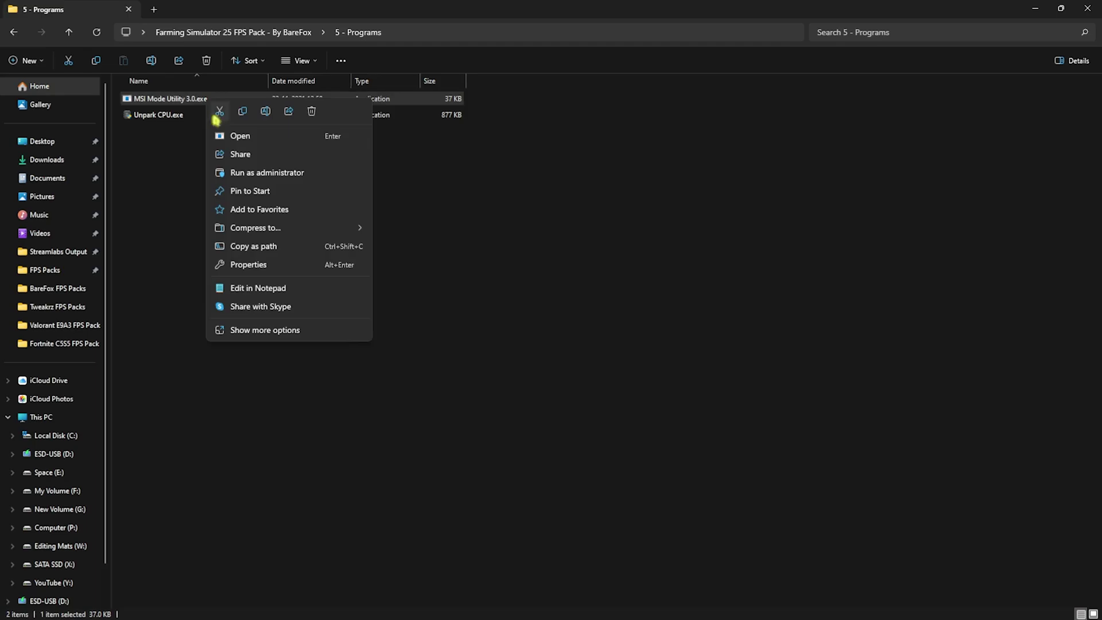
{"action": "left_click", "coordinate": [220, 175]}
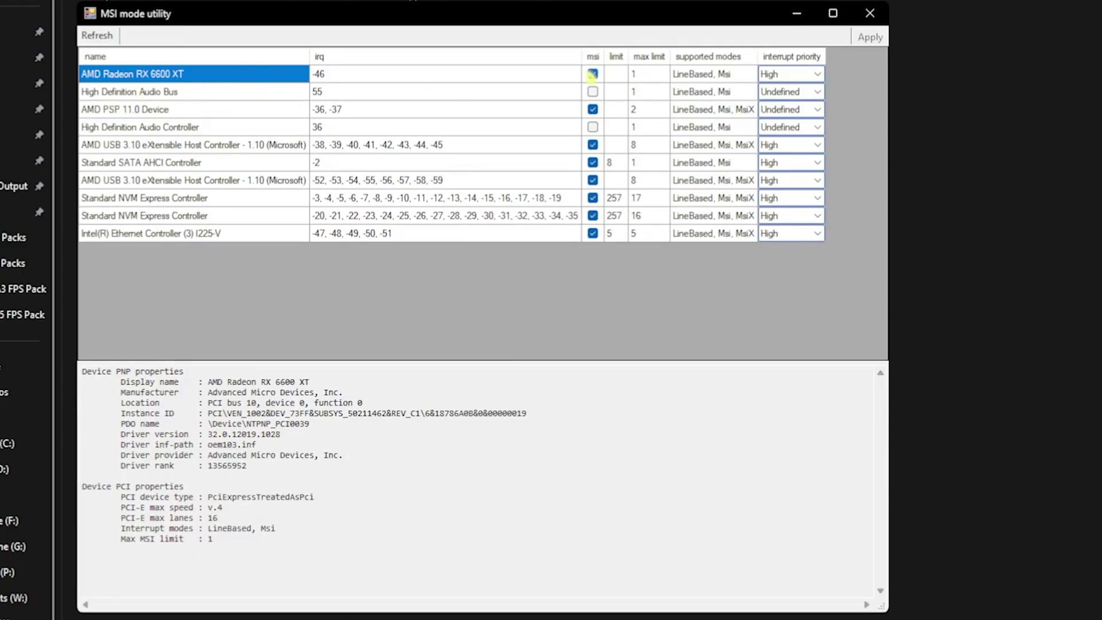
{"action": "left_click", "coordinate": [817, 74]}
{"action": "left_click", "coordinate": [781, 115]}
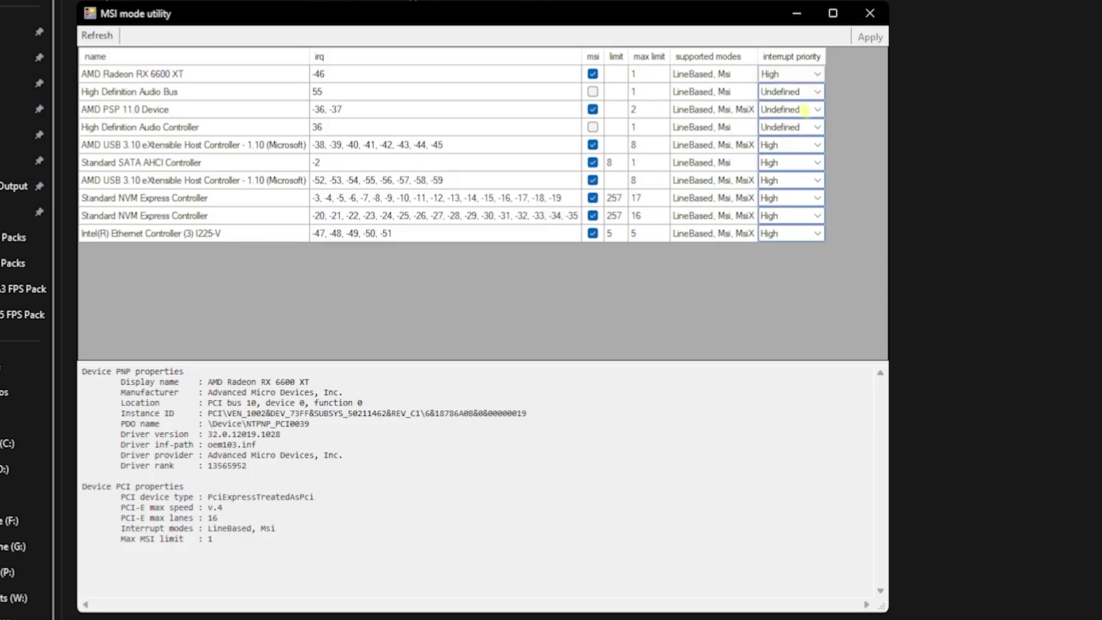
{"action": "left_click", "coordinate": [870, 13]}
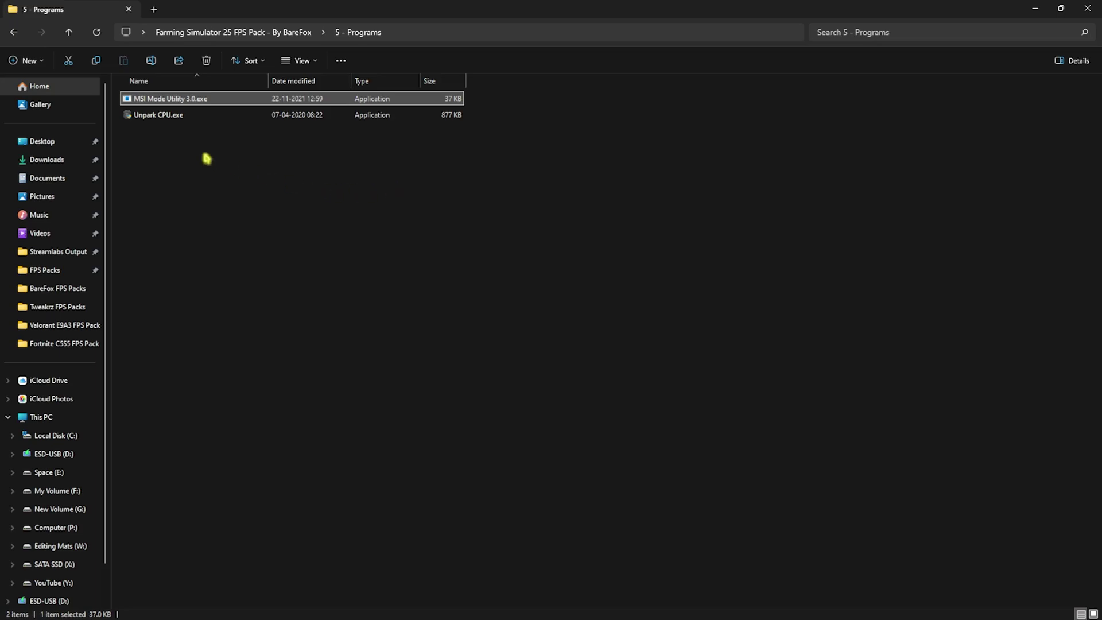
Step: Run Unpark CPU as administrator, apply a 100% core parking index to all 24 cores, then close it
{"action": "left_click", "coordinate": [169, 117]}
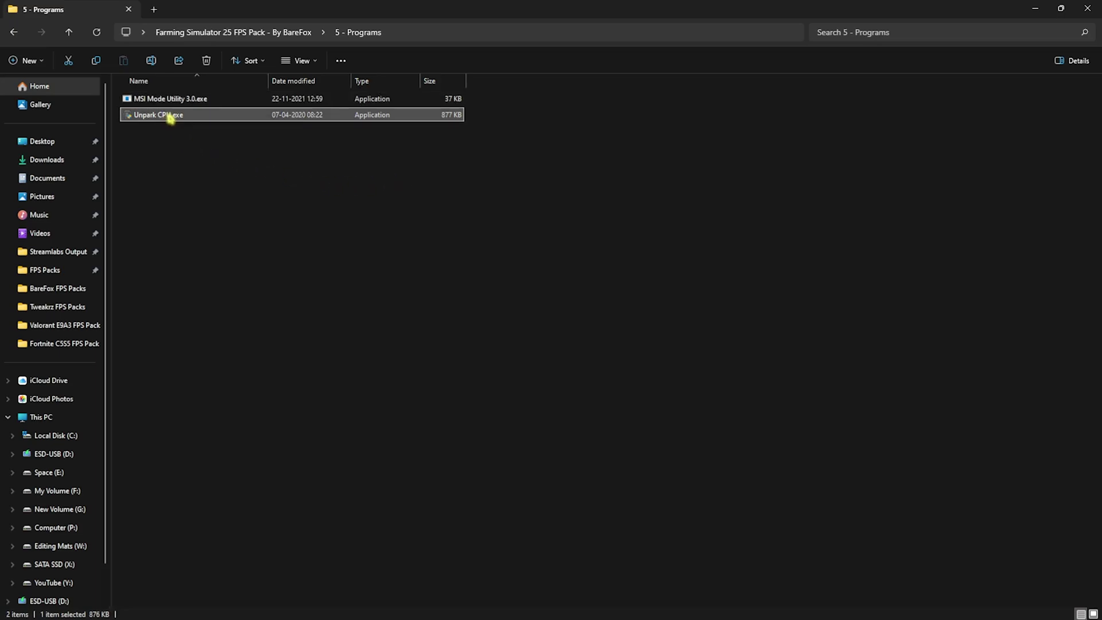
{"action": "right_click", "coordinate": [170, 118]}
{"action": "left_click", "coordinate": [206, 192]}
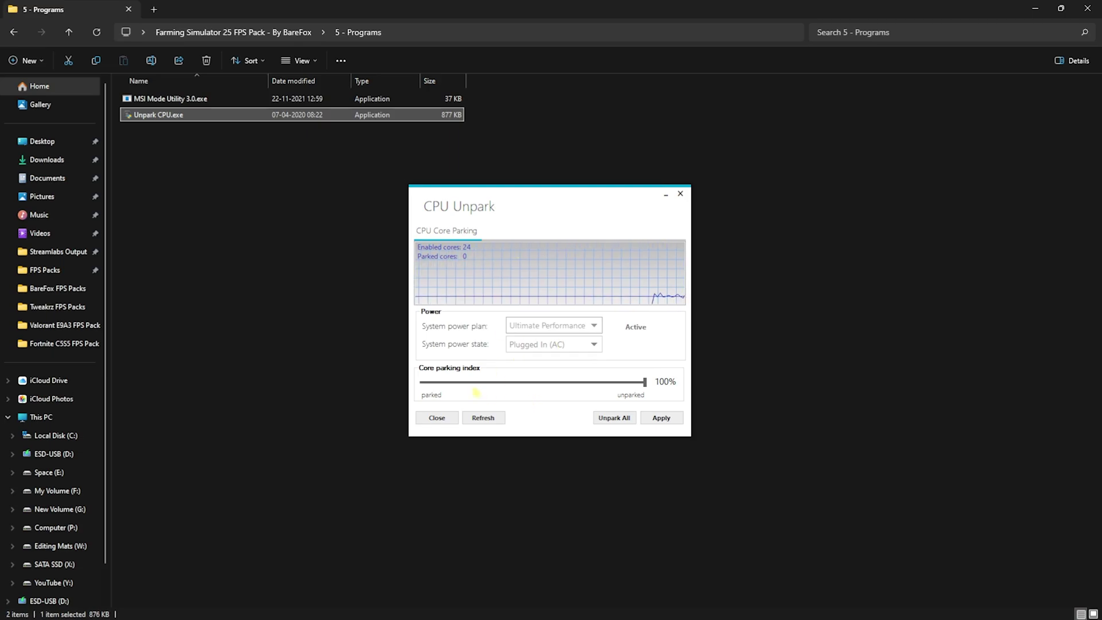
{"action": "left_click_drag", "start_coordinate": [450, 381], "coordinate": [659, 383]}
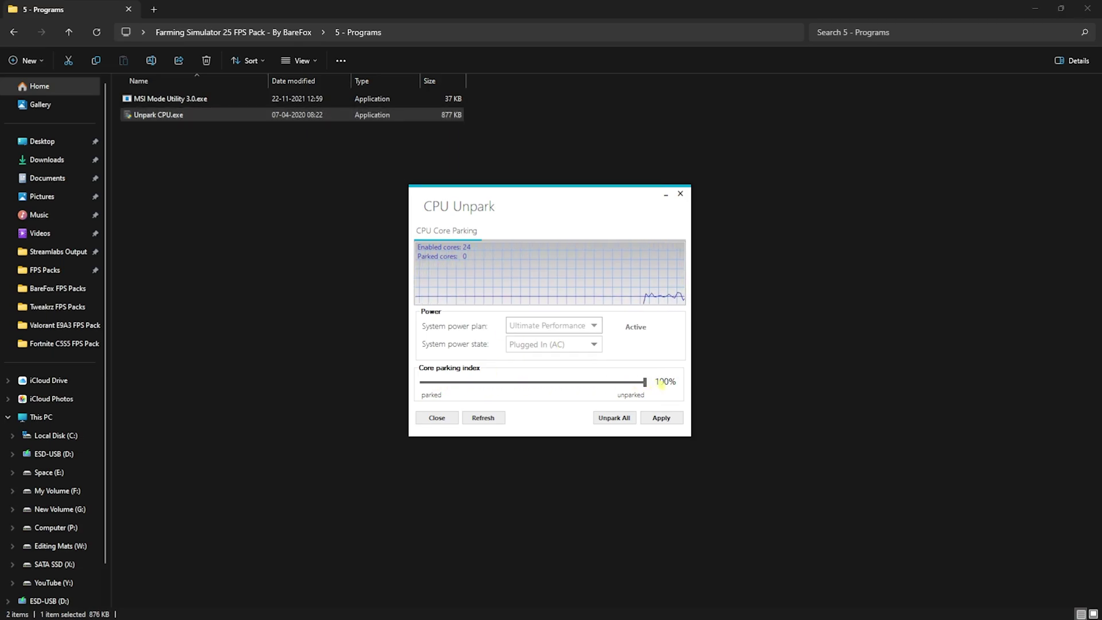
{"action": "left_click", "coordinate": [663, 418]}
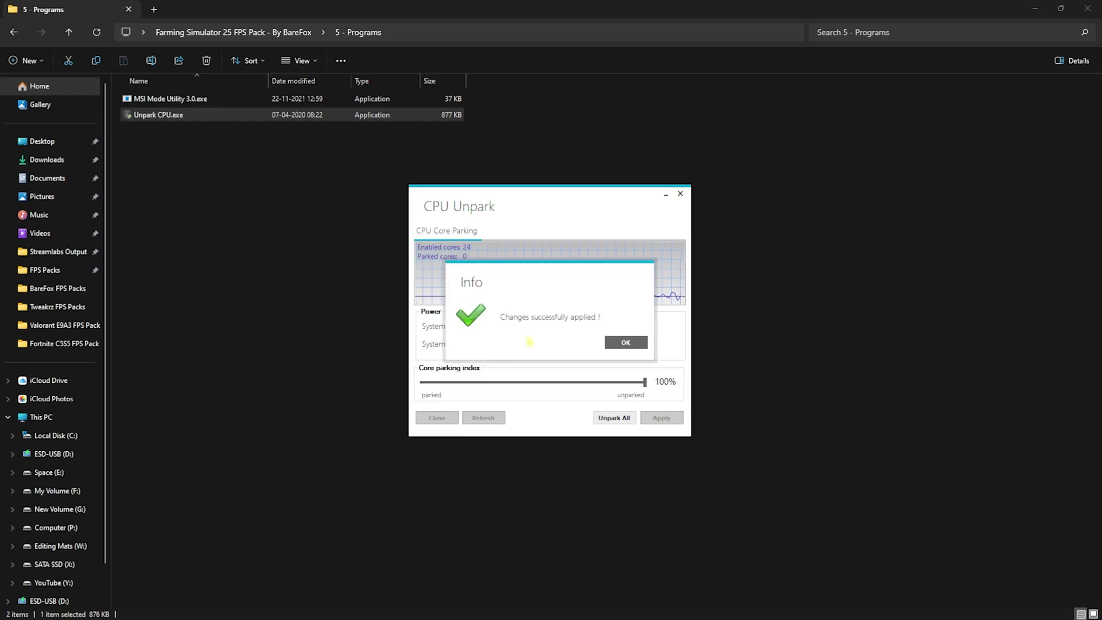
{"action": "left_click", "coordinate": [626, 344]}
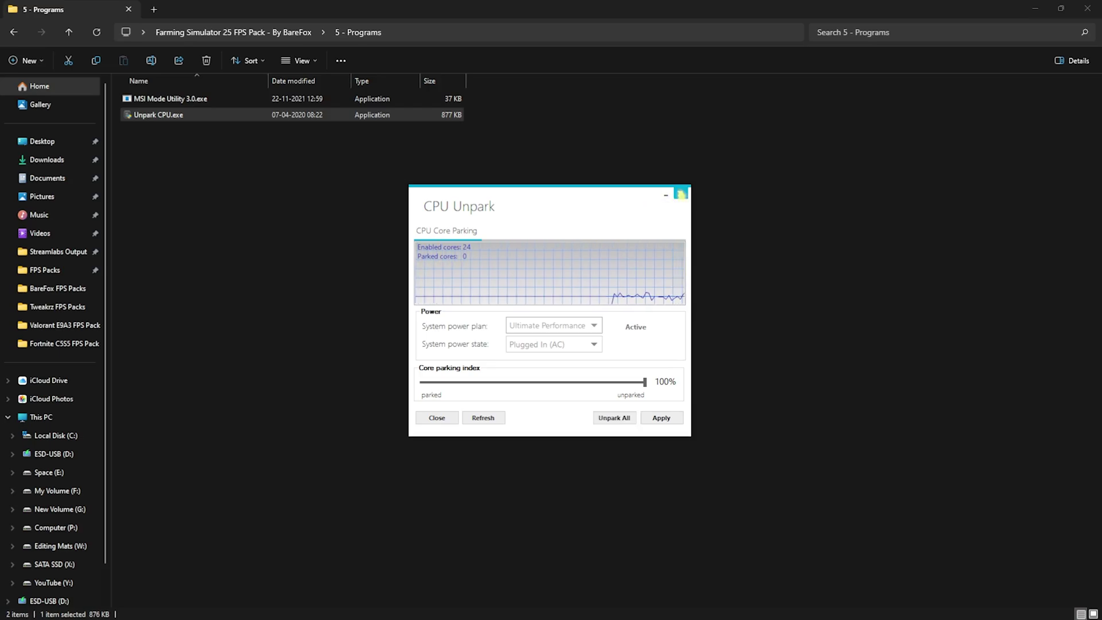
{"action": "left_click", "coordinate": [680, 194]}
{"action": "left_click", "coordinate": [1087, 8]}
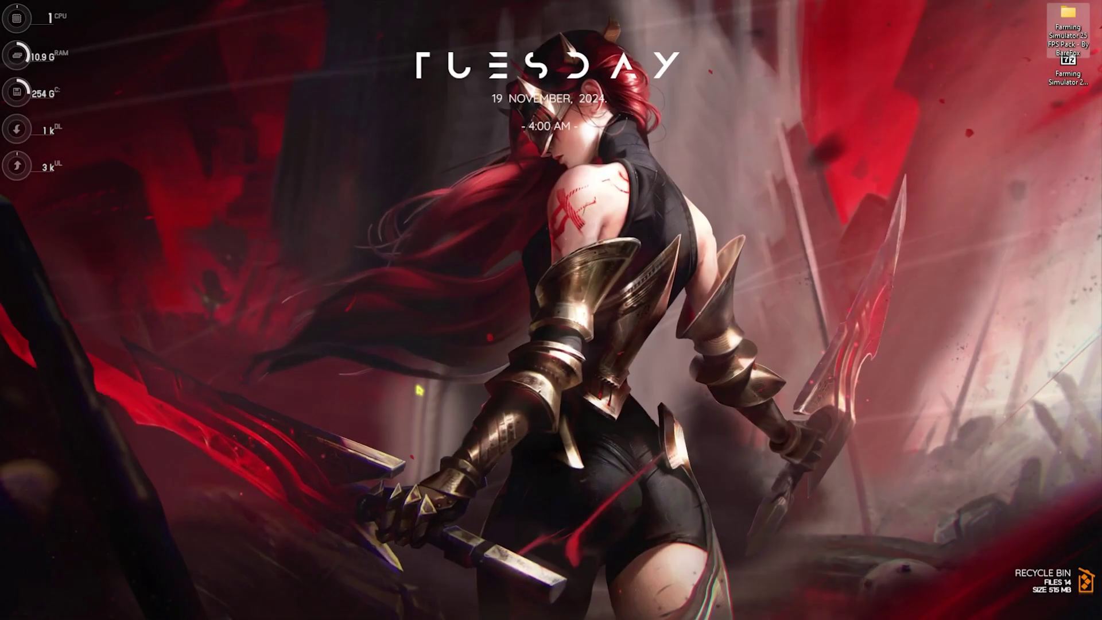
{"action": "left_click", "coordinate": [420, 390]}
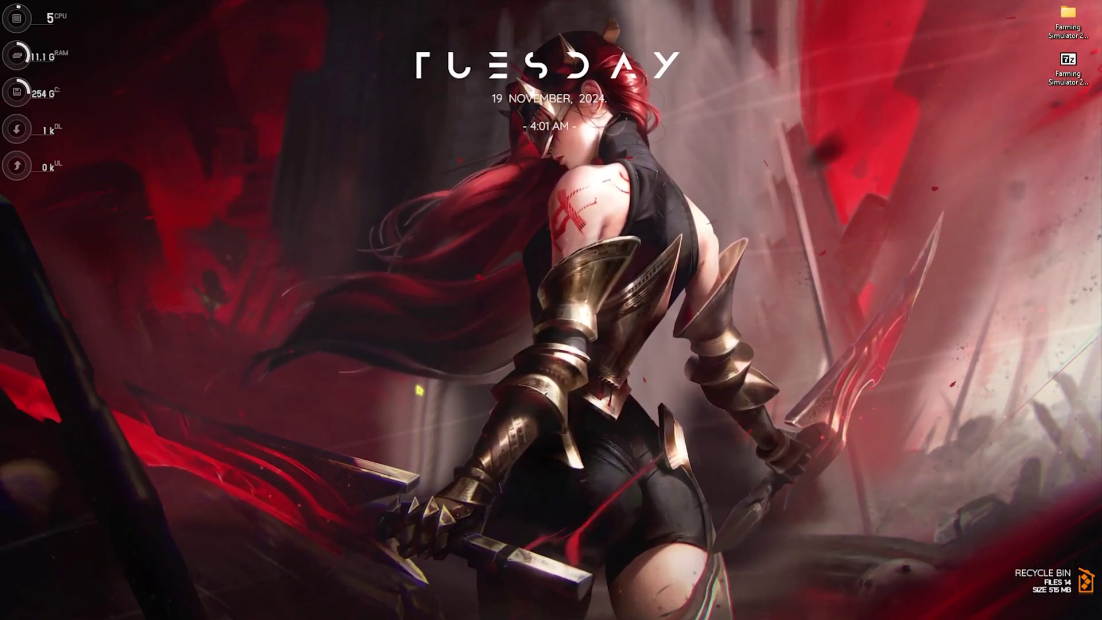
{"action": "key", "text": "ctrl+shift+Escape"}
{"action": "double_click", "coordinate": [628, 112]}
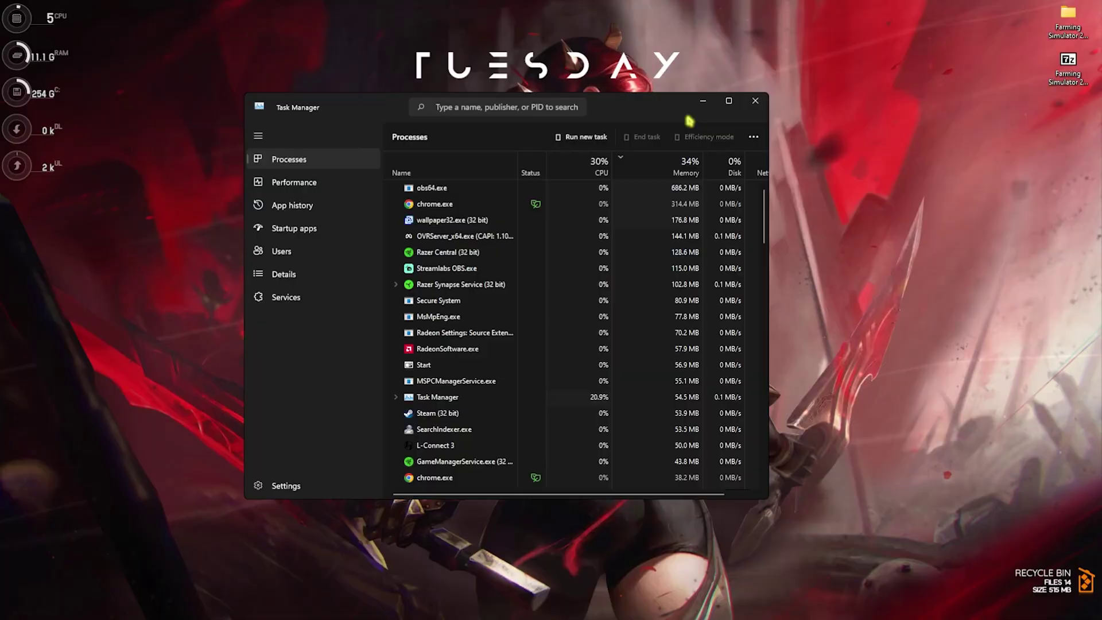
{"action": "left_click", "coordinate": [71, 134]}
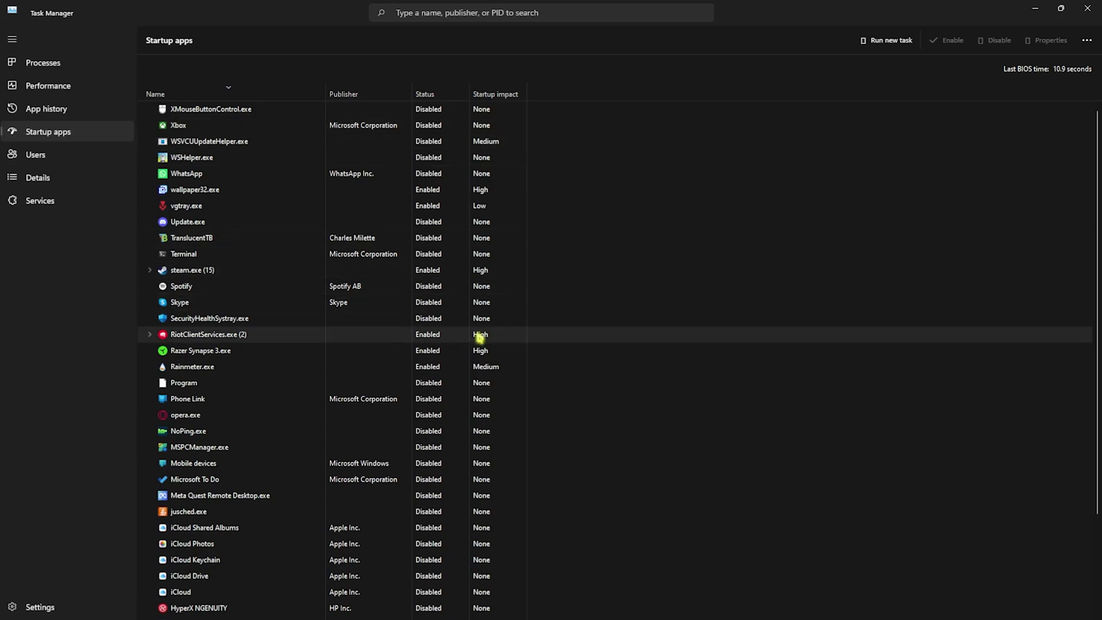
{"action": "left_click", "coordinate": [217, 207]}
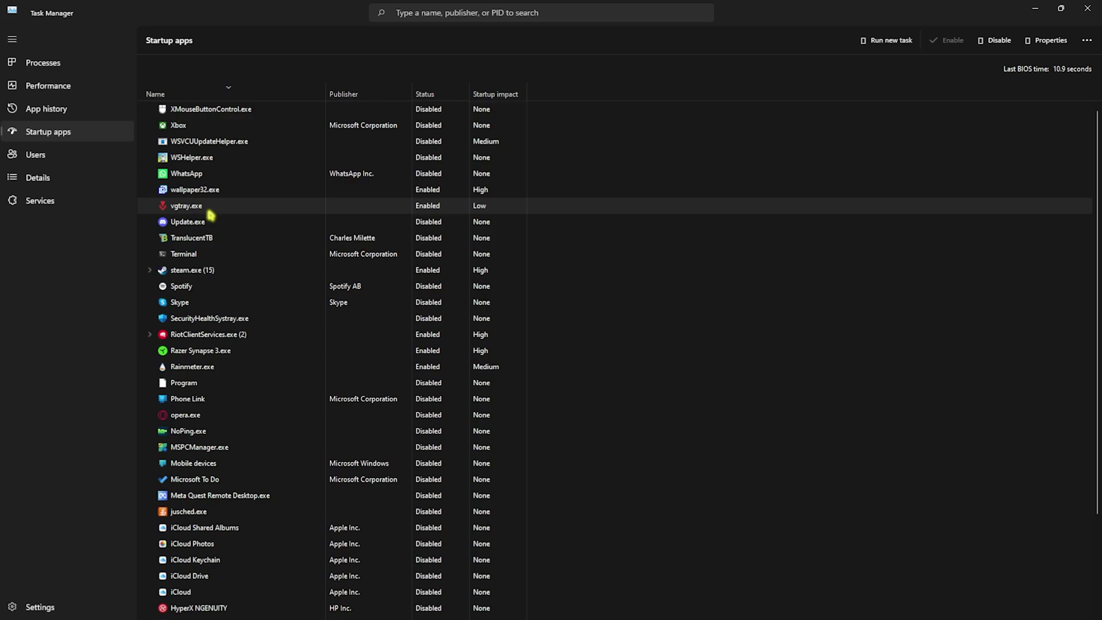
{"action": "left_click", "coordinate": [1084, 15]}
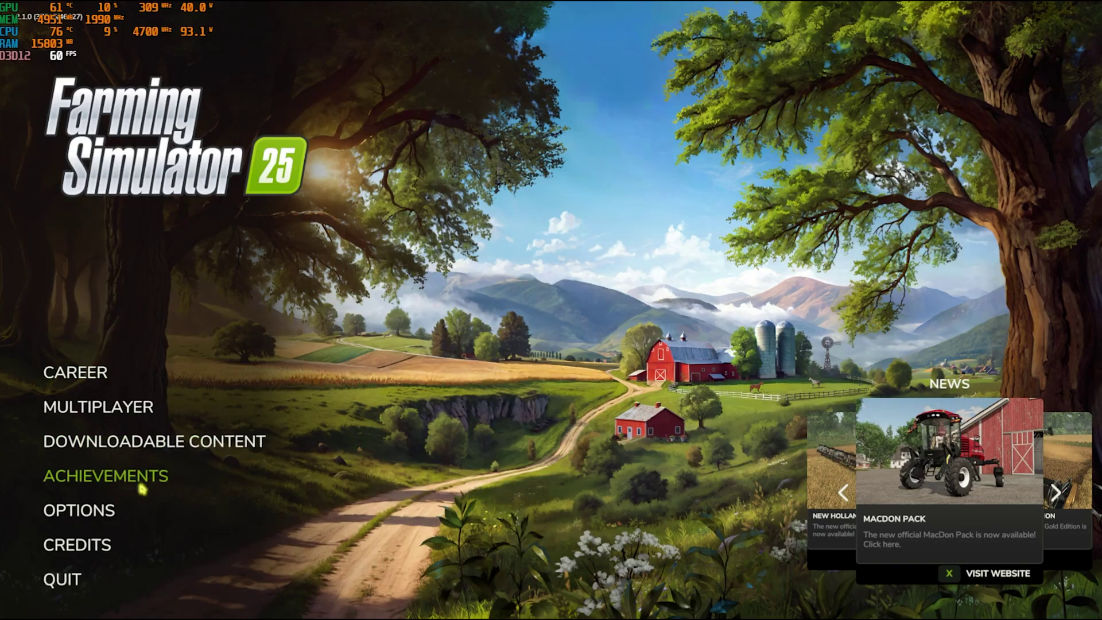
Step: Lower resolution scaling to 90% in the game's Display Settings and open Advanced Graphics Settings
{"action": "left_click", "coordinate": [103, 508]}
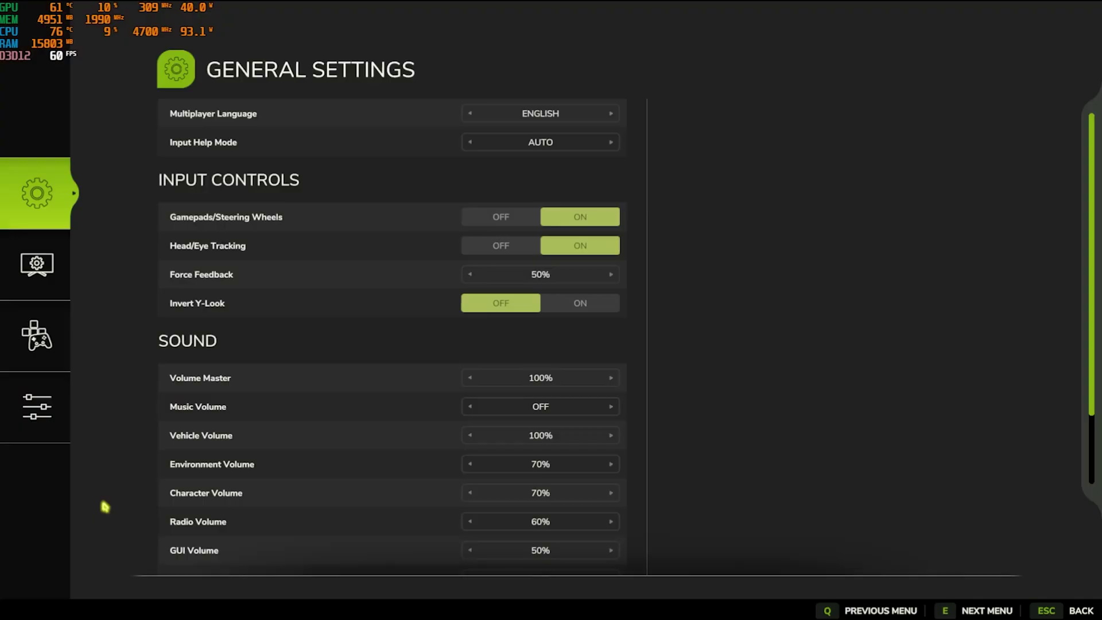
{"action": "left_click", "coordinate": [57, 273]}
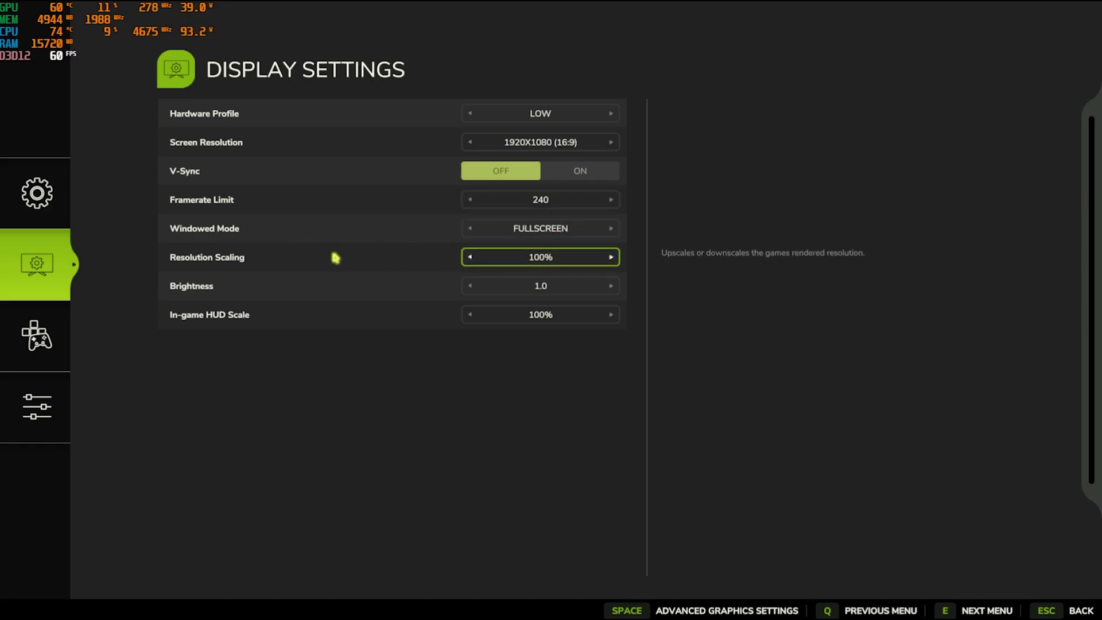
{"action": "left_click", "coordinate": [470, 257]}
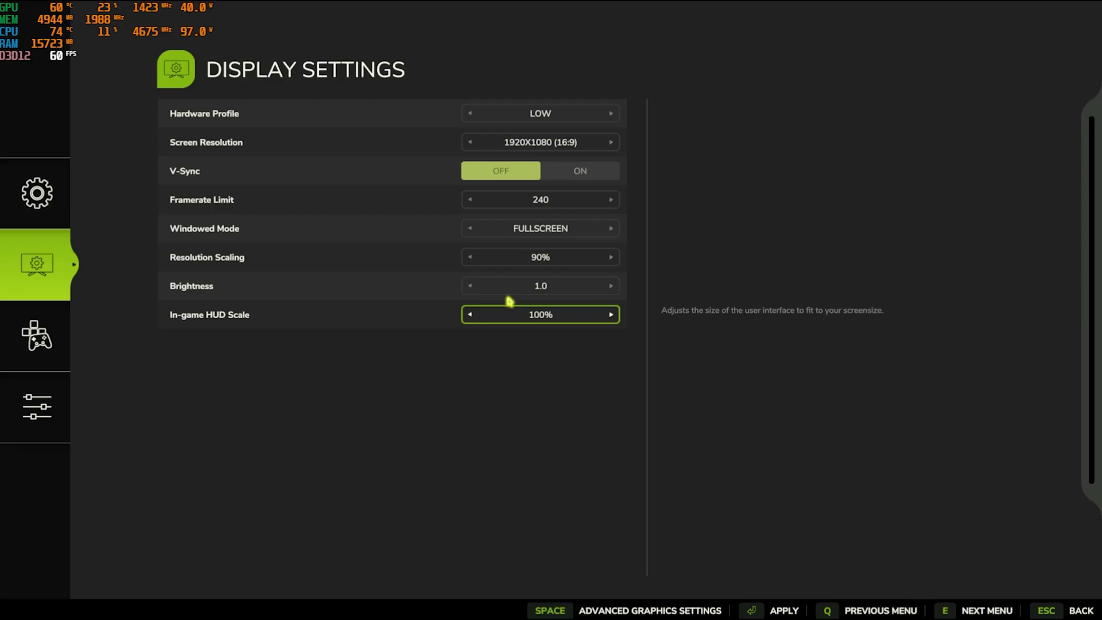
{"action": "key", "text": "space"}
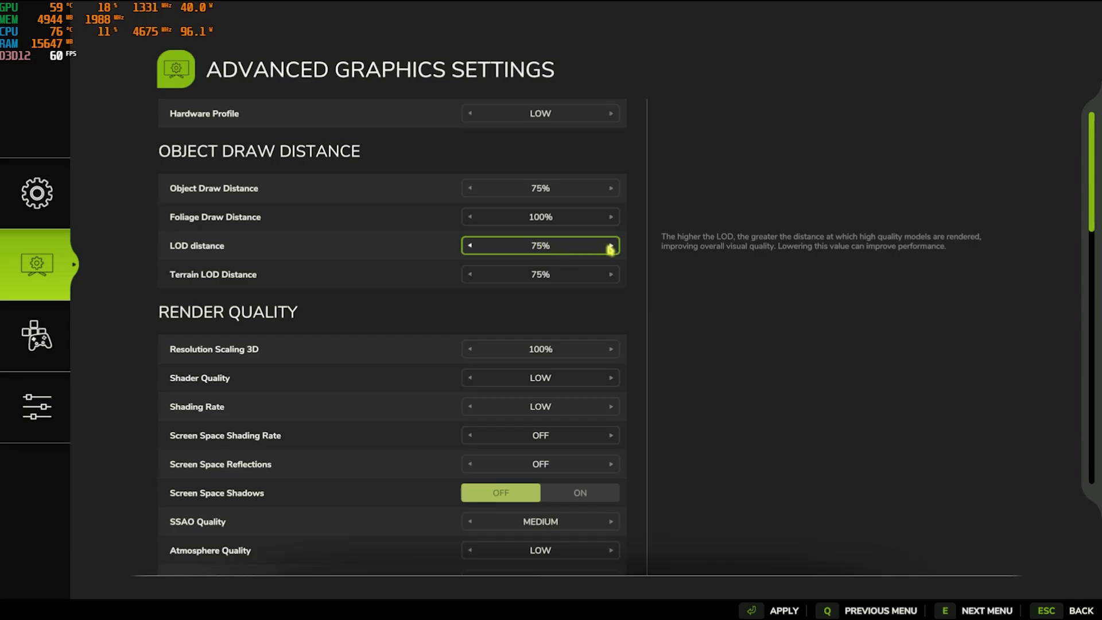
Step: Raise terrain LOD distance to 80%, keep 3D resolution scaling at 100%, set SSAO LOW and atmosphere MEDIUM
{"action": "left_click", "coordinate": [611, 274]}
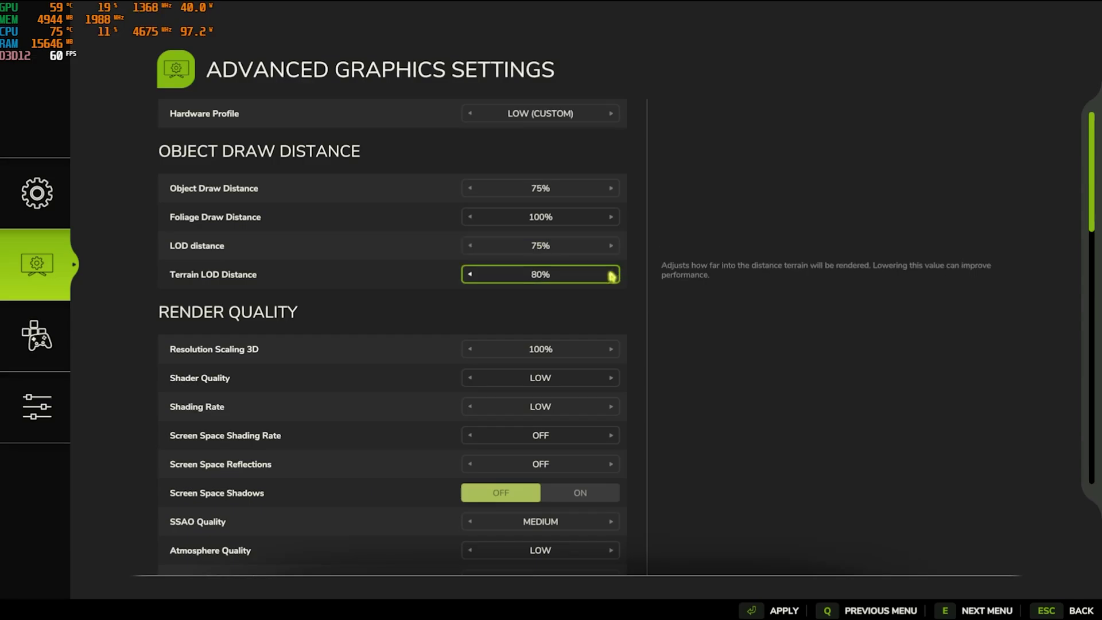
{"action": "scroll", "coordinate": [248, 279], "scroll_direction": "down", "scroll_amount": 2}
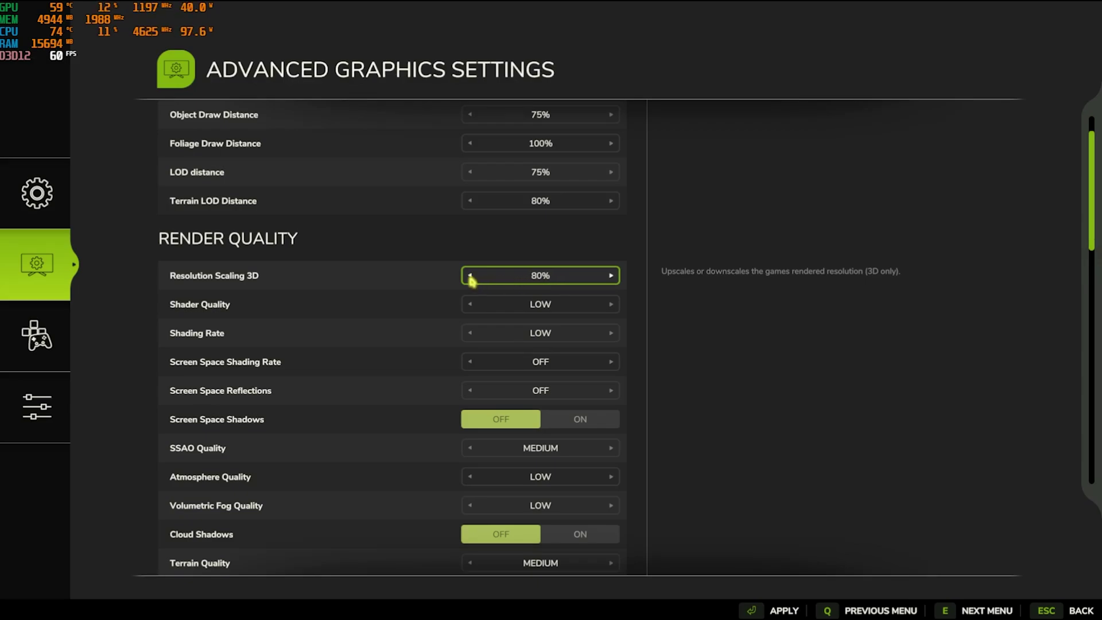
{"action": "left_click", "coordinate": [611, 278]}
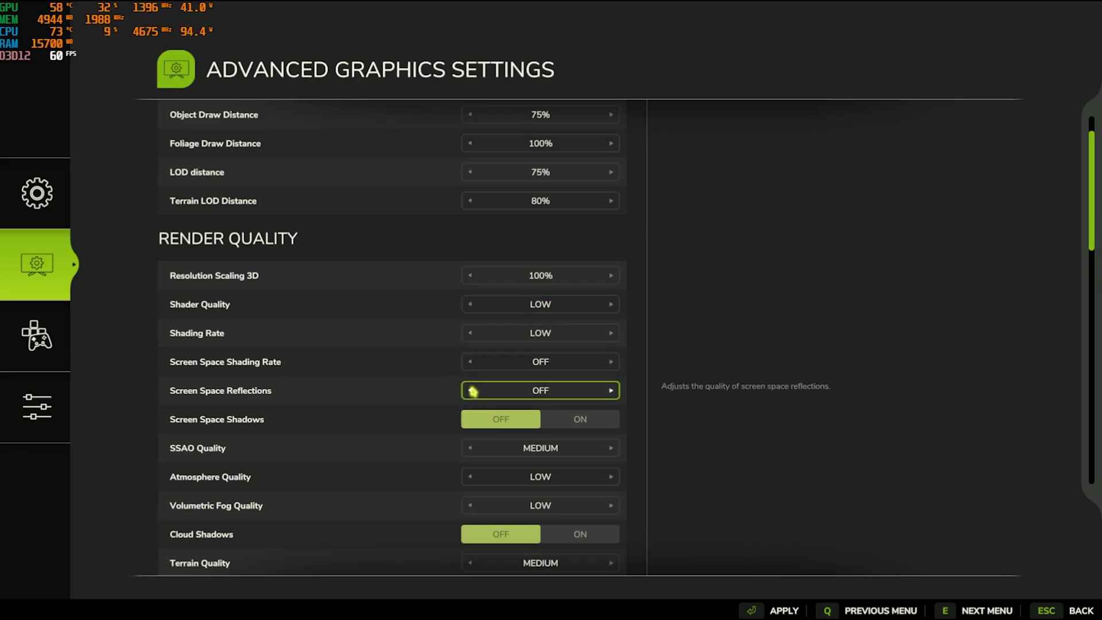
{"action": "scroll", "coordinate": [463, 399], "scroll_direction": "down", "scroll_amount": 5}
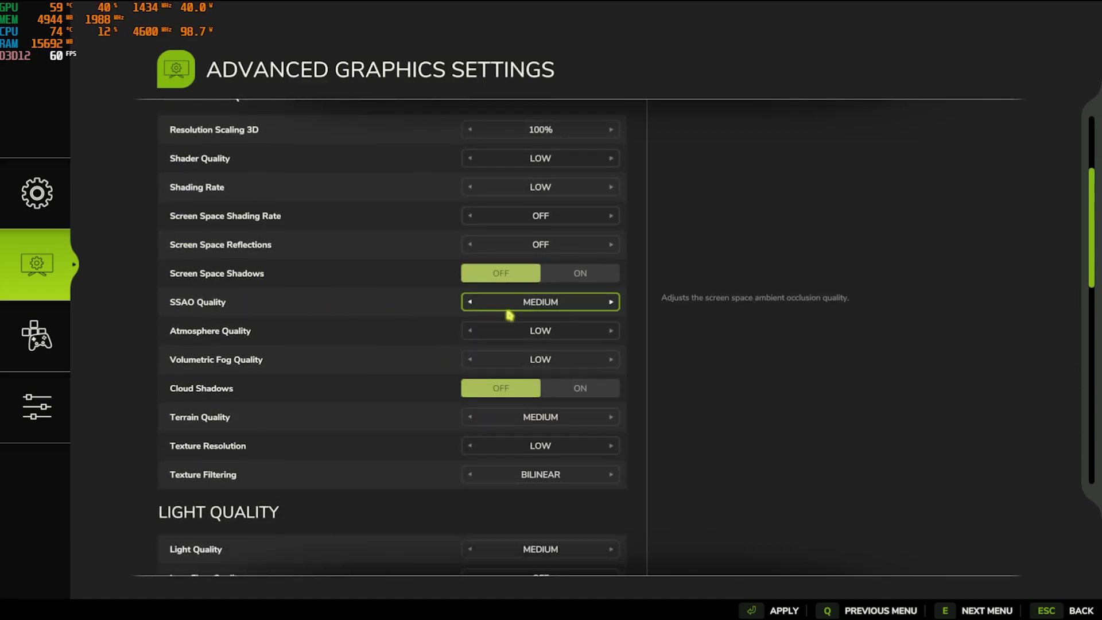
{"action": "left_click", "coordinate": [470, 302]}
{"action": "left_click", "coordinate": [612, 330]}
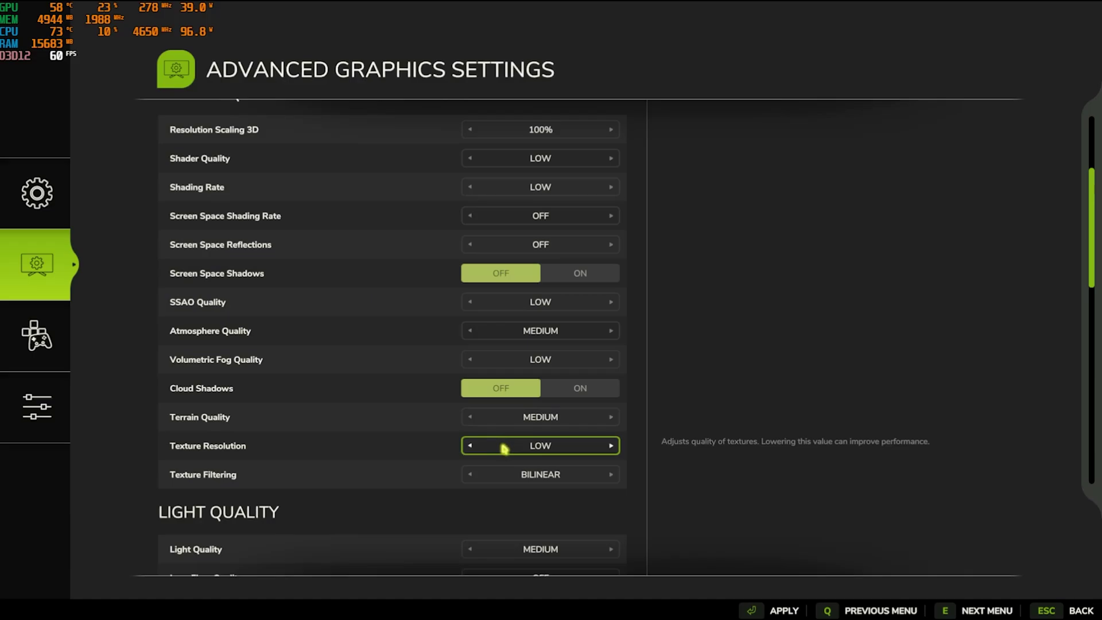
Step: Leave texture resolution at LOW and texture filtering at BILINEAR after trying higher filtering modes
{"action": "left_click", "coordinate": [613, 449]}
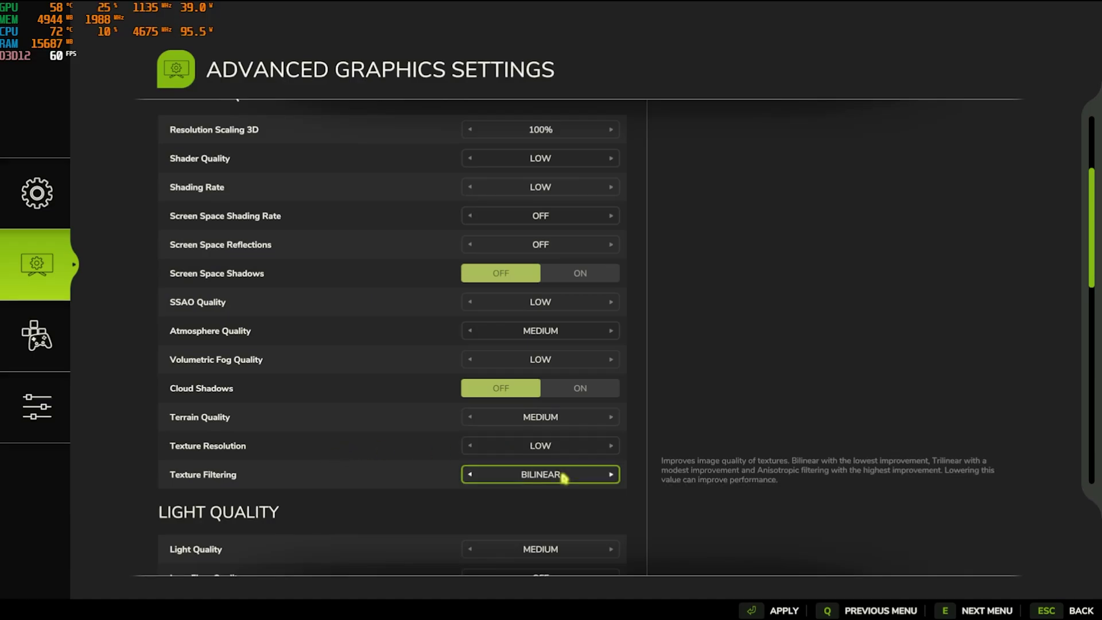
{"action": "left_click", "coordinate": [608, 476]}
{"action": "left_click", "coordinate": [608, 477]}
{"action": "left_click", "coordinate": [466, 475]}
{"action": "left_click", "coordinate": [466, 475]}
Step: Widen Field of View to 90° and Player First Person Field of View to 70°
{"action": "scroll", "coordinate": [374, 457], "scroll_direction": "down", "scroll_amount": 5}
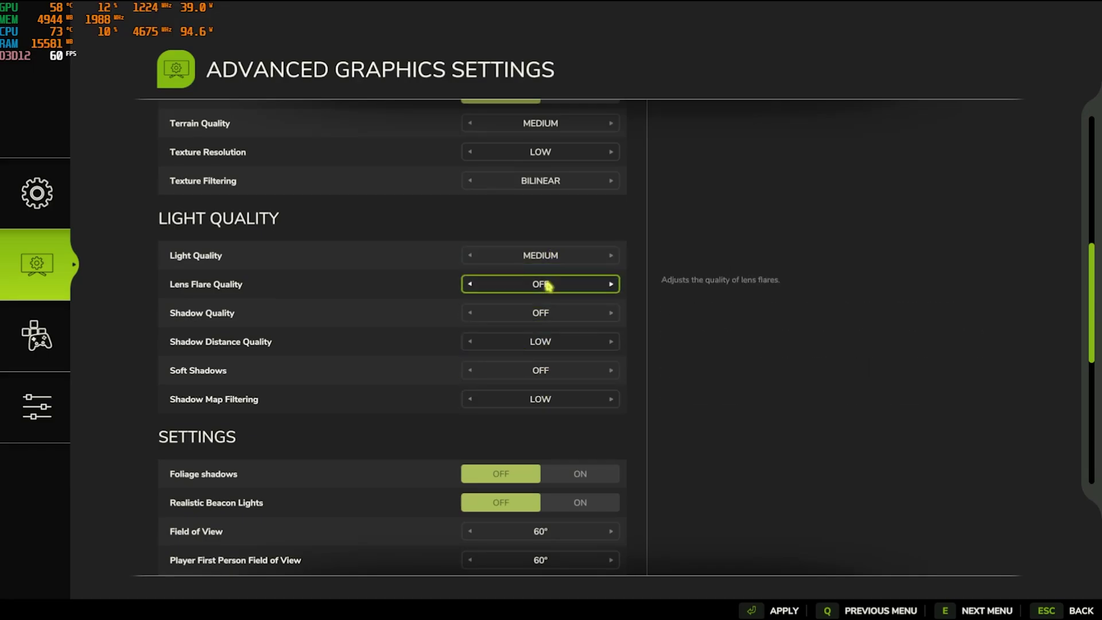
{"action": "scroll", "coordinate": [197, 224], "scroll_direction": "down", "scroll_amount": 4}
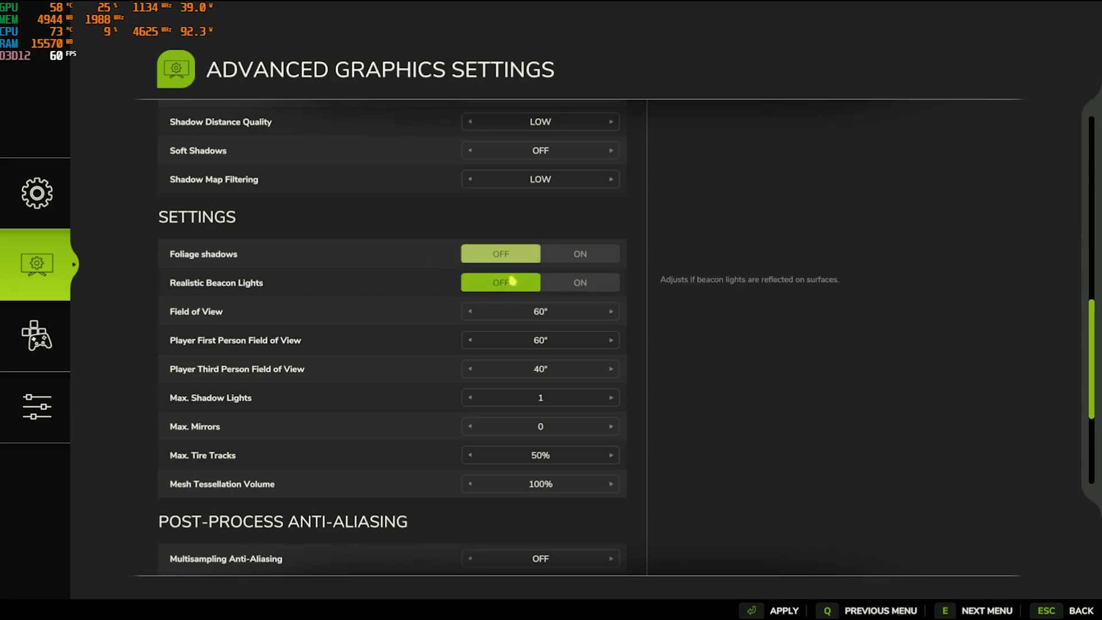
{"action": "left_click", "coordinate": [612, 312]}
{"action": "left_click", "coordinate": [612, 312]}
{"action": "left_click", "coordinate": [612, 312]}
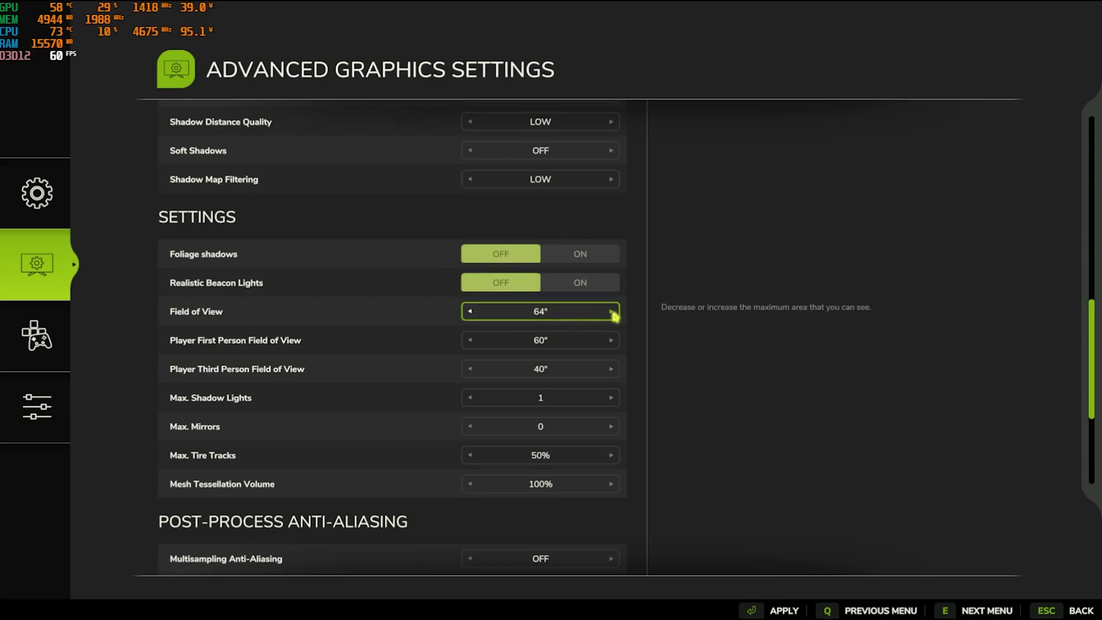
{"action": "left_click", "coordinate": [612, 312]}
{"action": "left_click", "coordinate": [612, 311]}
{"action": "left_click", "coordinate": [612, 312]}
{"action": "left_click", "coordinate": [612, 312]}
{"action": "left_click", "coordinate": [612, 312]}
{"action": "left_click", "coordinate": [611, 312]}
{"action": "left_click", "coordinate": [611, 312]}
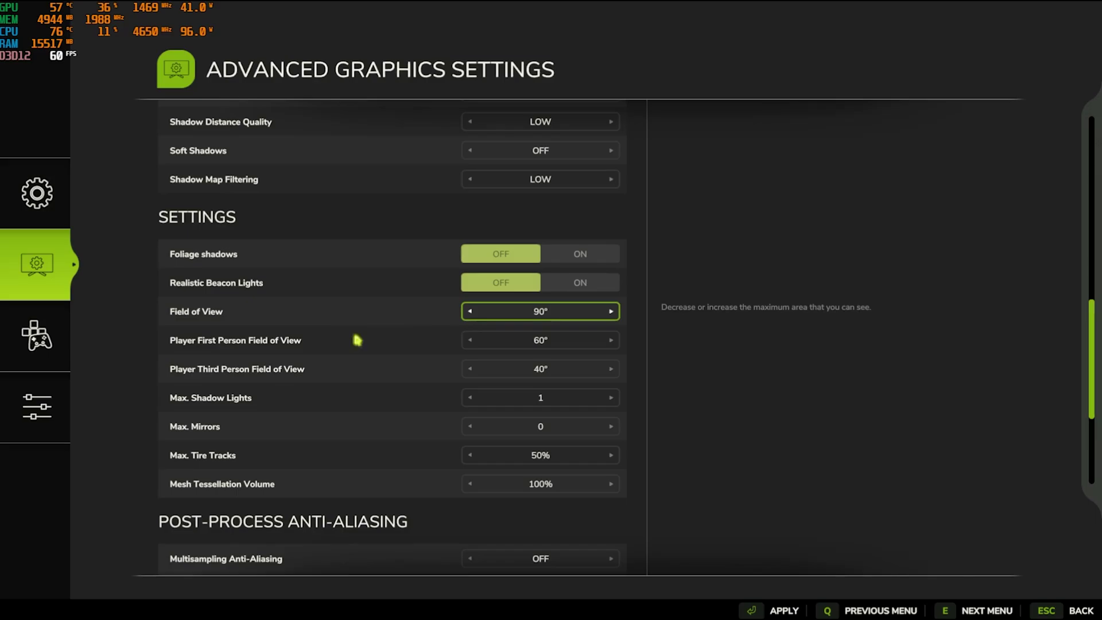
{"action": "left_click", "coordinate": [612, 340]}
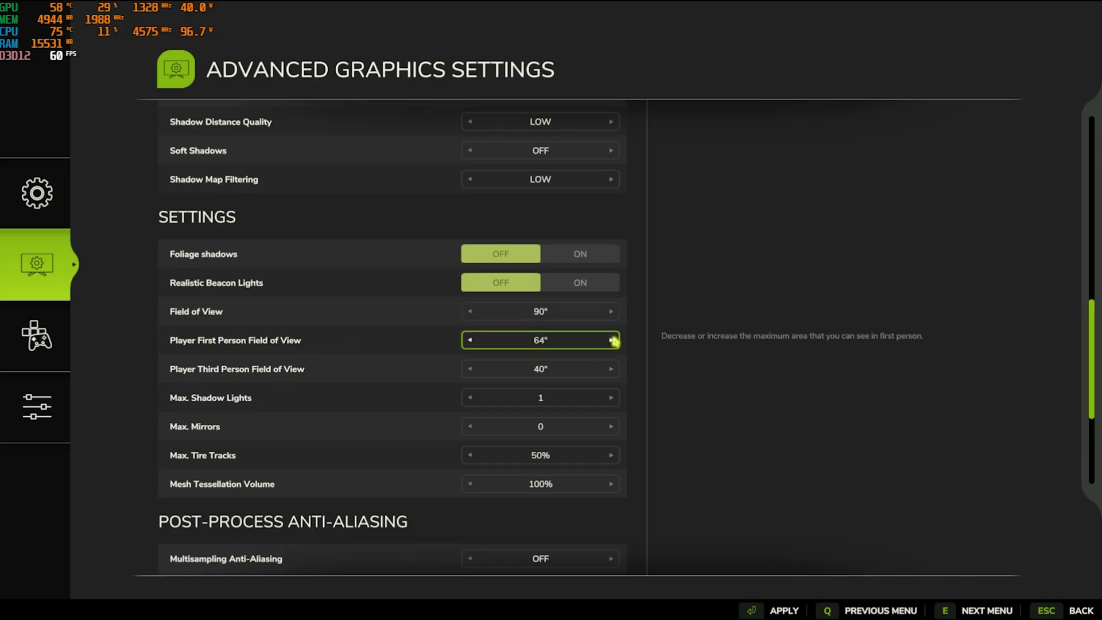
{"action": "left_click", "coordinate": [612, 340]}
{"action": "left_click", "coordinate": [612, 339]}
{"action": "left_click", "coordinate": [612, 340]}
{"action": "left_click", "coordinate": [611, 340]}
{"action": "left_click", "coordinate": [611, 339]}
{"action": "left_click", "coordinate": [612, 340]}
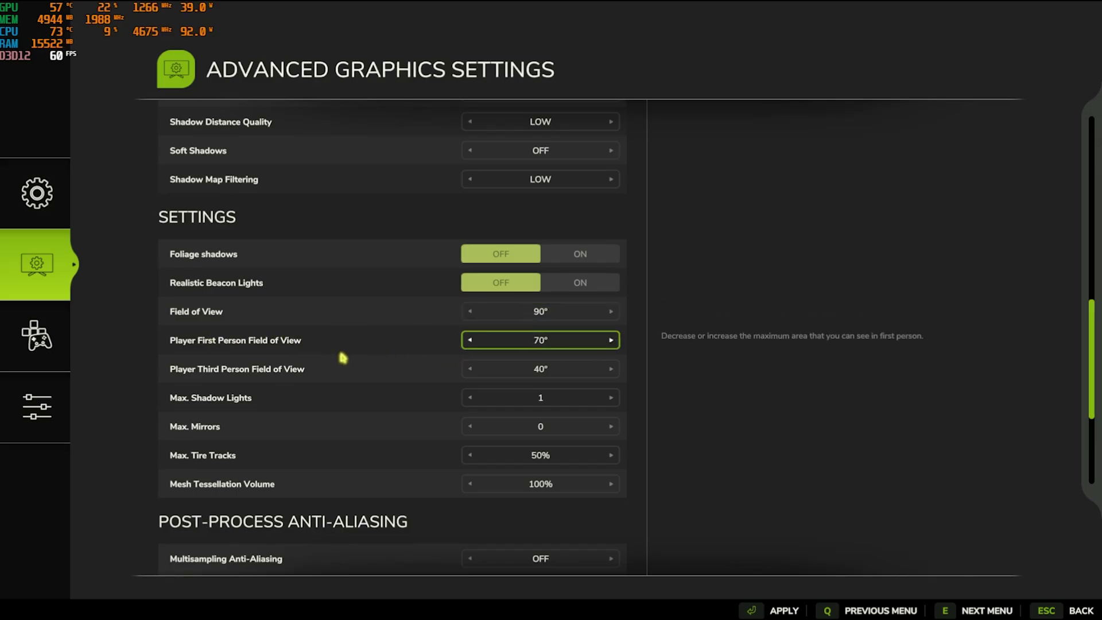
Step: Switch post-process anti-aliasing to FSR3 and turn FSR 3 Frame Generation on
{"action": "scroll", "coordinate": [287, 353], "scroll_direction": "down", "scroll_amount": 3}
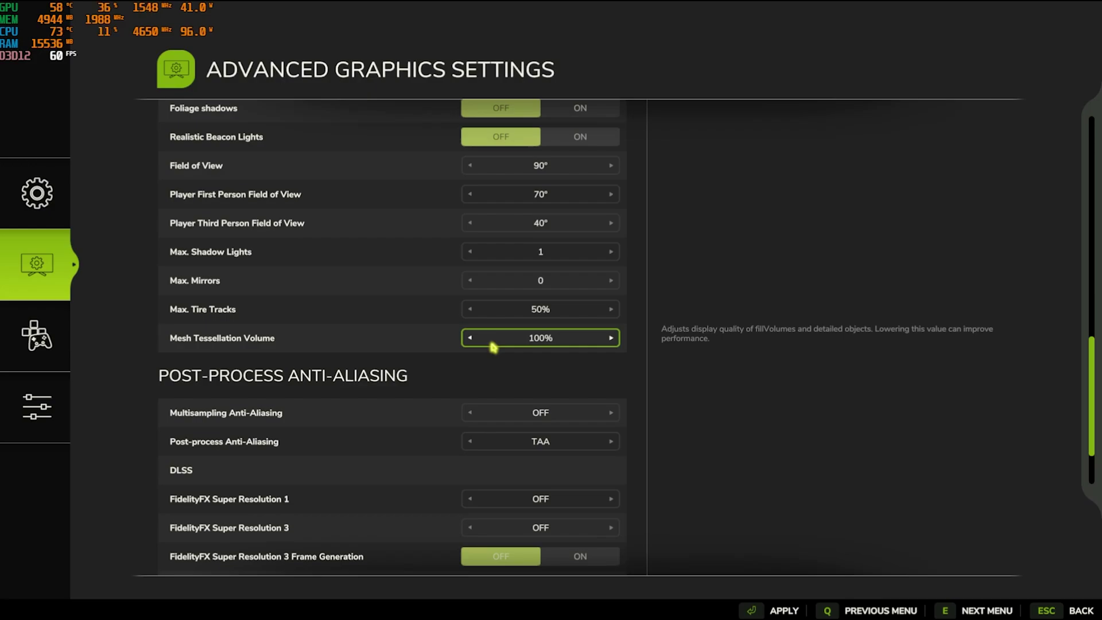
{"action": "scroll", "coordinate": [492, 346], "scroll_direction": "down", "scroll_amount": 2}
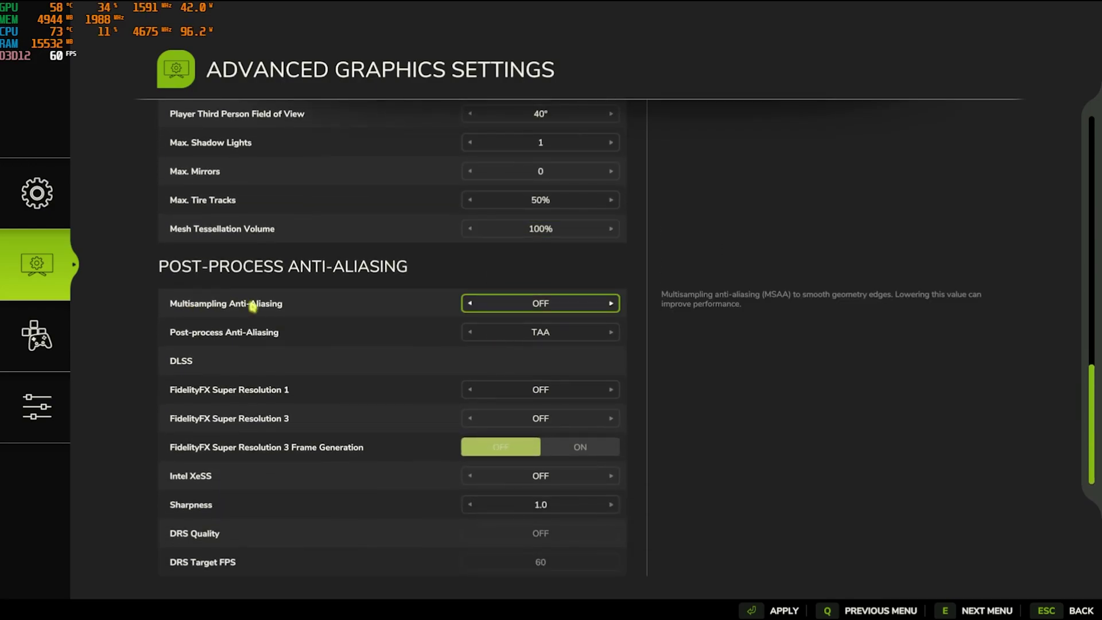
{"action": "left_click", "coordinate": [584, 336]}
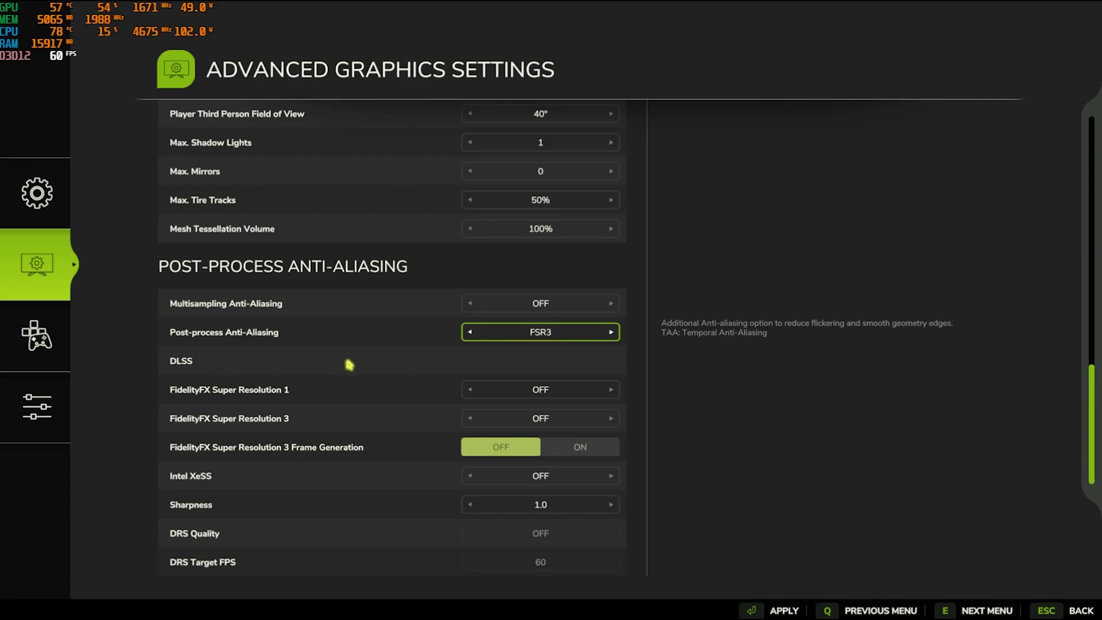
{"action": "key", "text": "Down"}
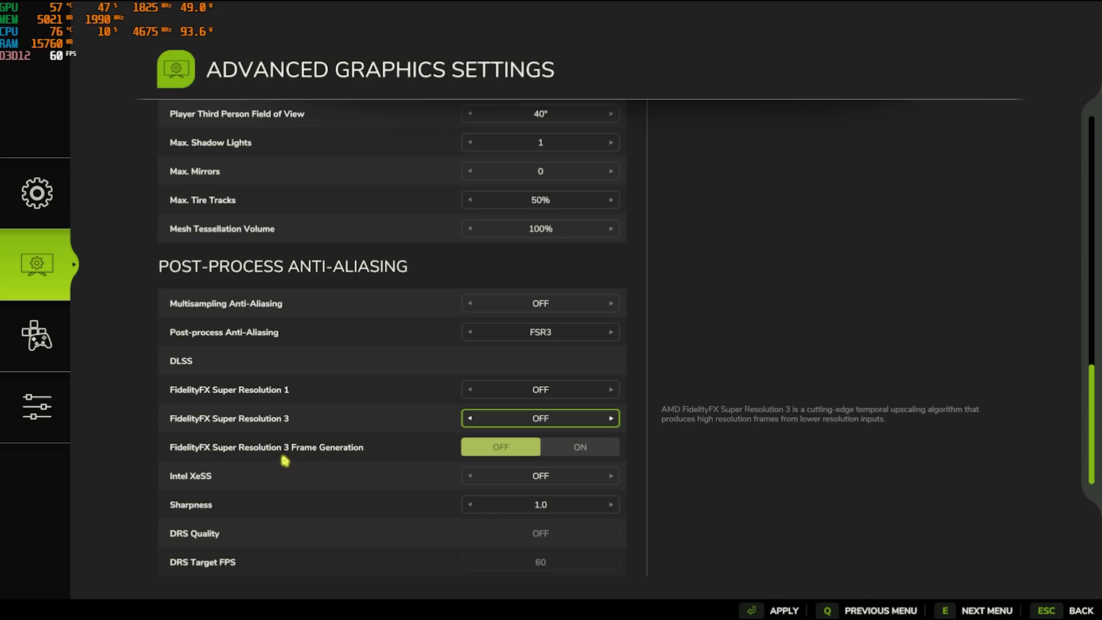
{"action": "left_click", "coordinate": [572, 456]}
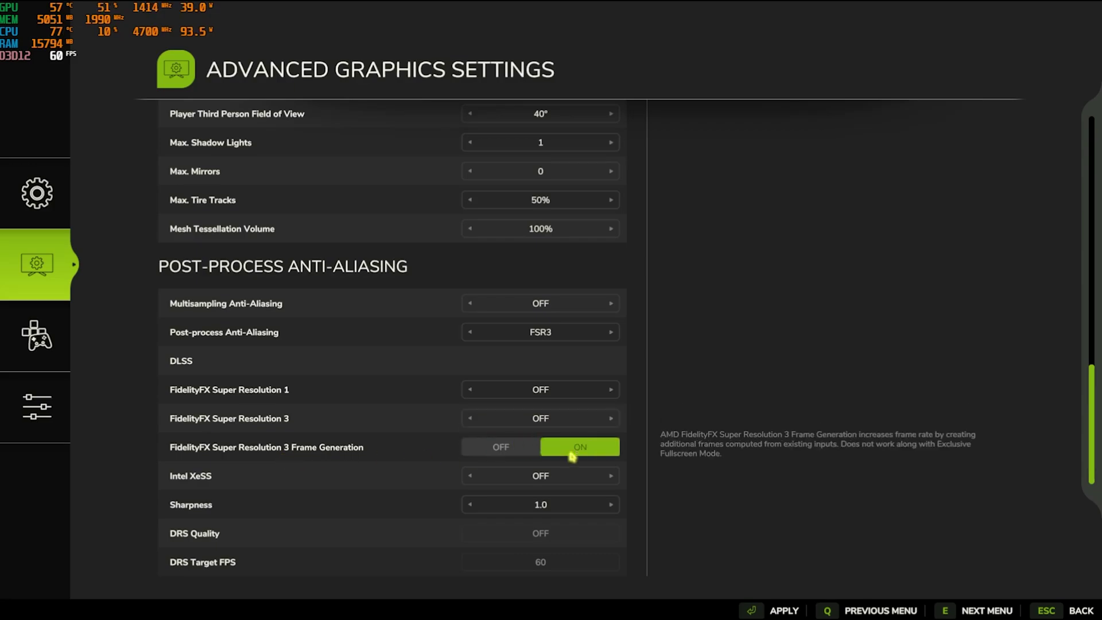